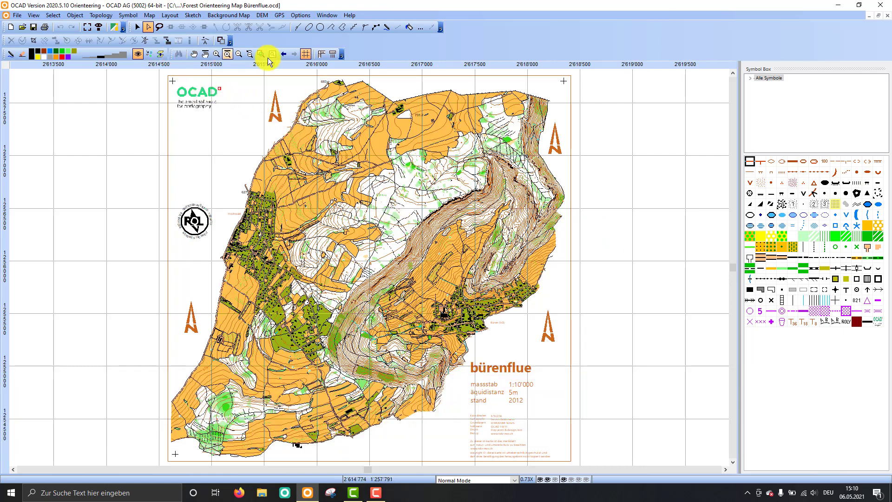
Step: Customise the view toolbar, hiding the go-back view command and restoring the zoom command
click(338, 55)
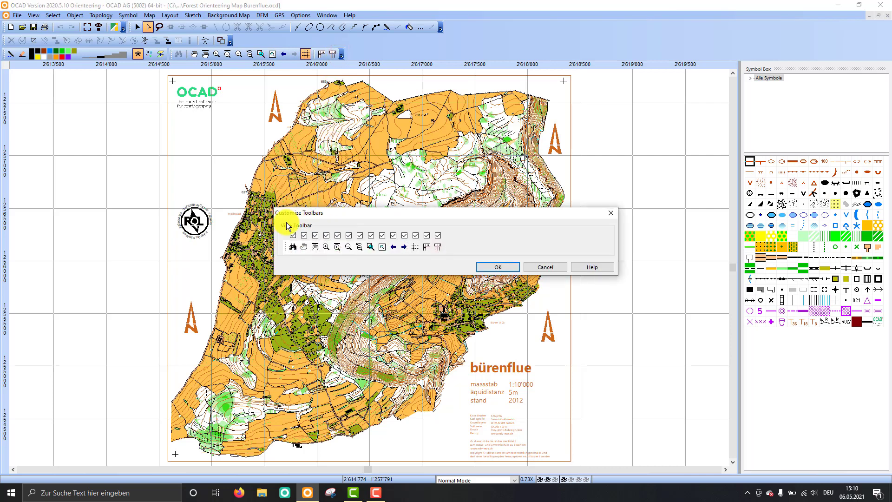
click(326, 235)
click(393, 235)
click(338, 235)
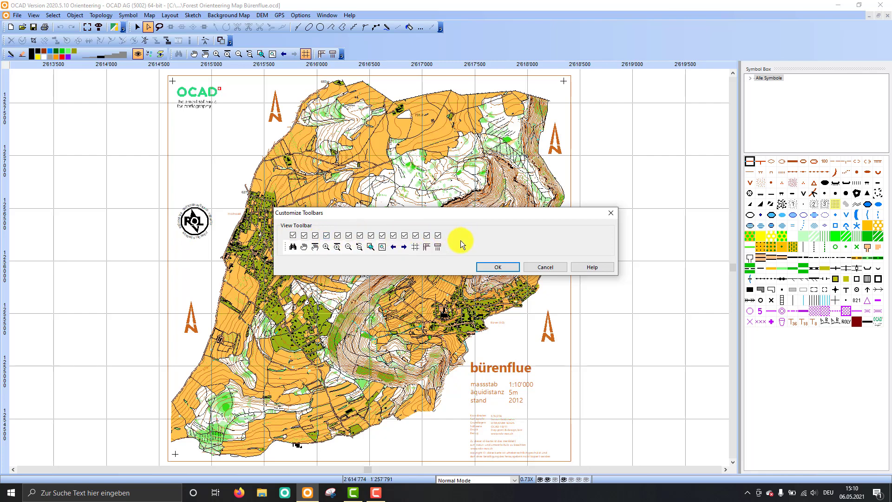
click(488, 266)
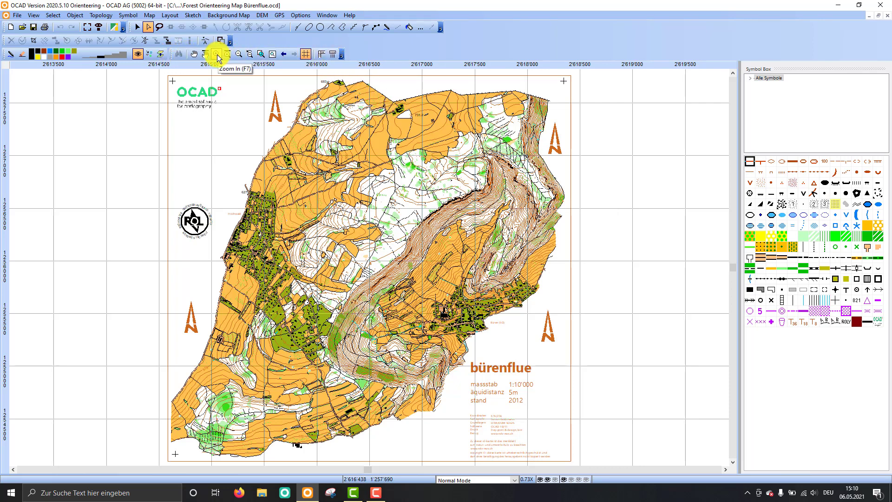
Step: Zoom into an area near the map centre, then zoom out to show the entire map
click(217, 54)
drag(409, 178, 343, 232)
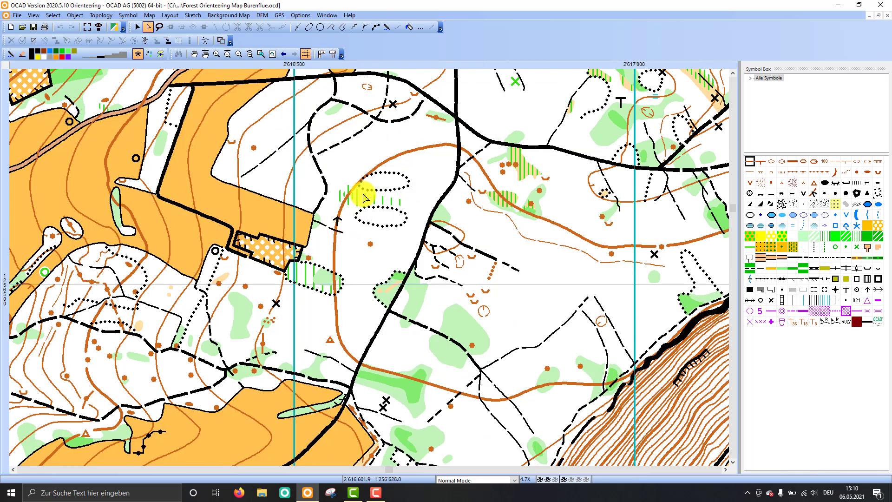
click(239, 56)
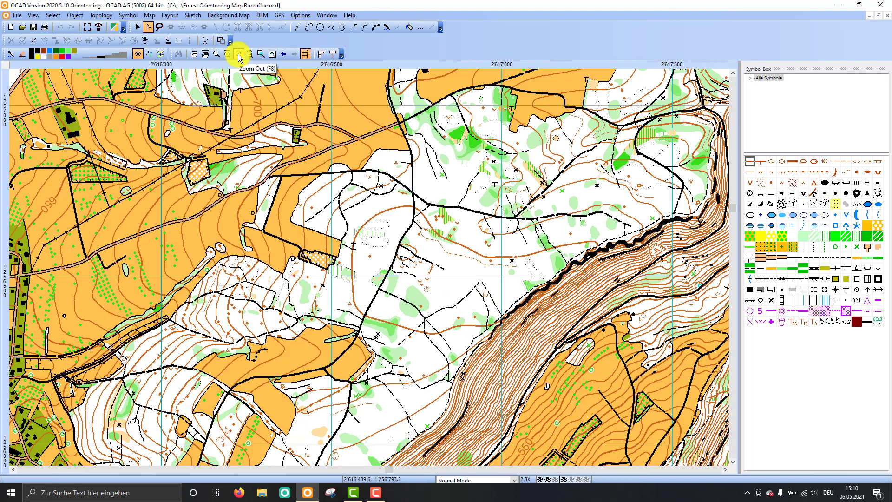
click(272, 55)
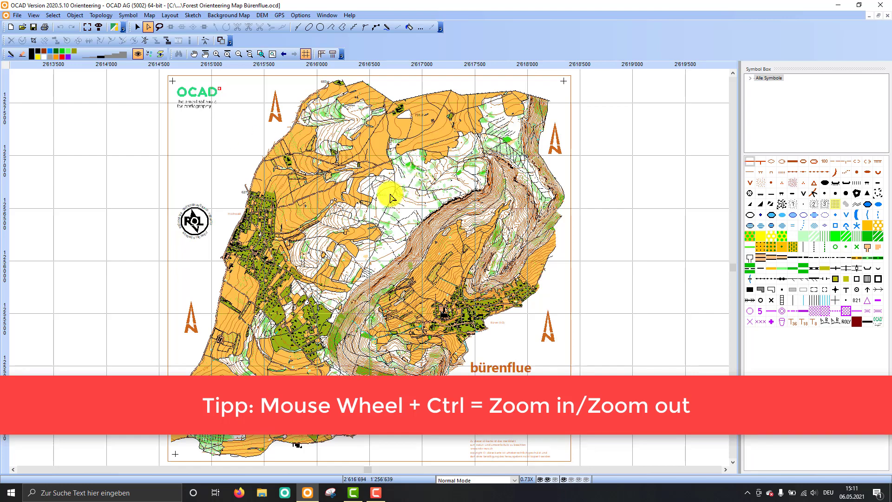
Step: Zoom in to 12X on the brown contour lines beside the diagonal black track
scroll(390, 198, up, 3)
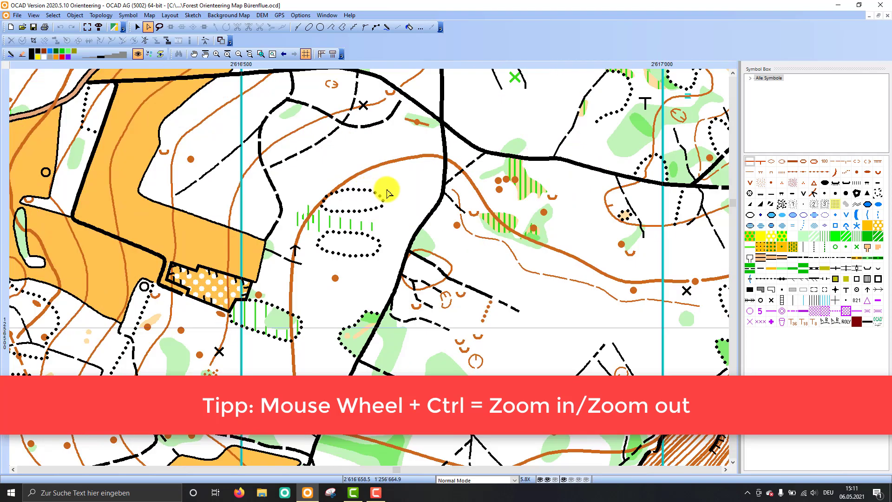
scroll(388, 191, up, 1)
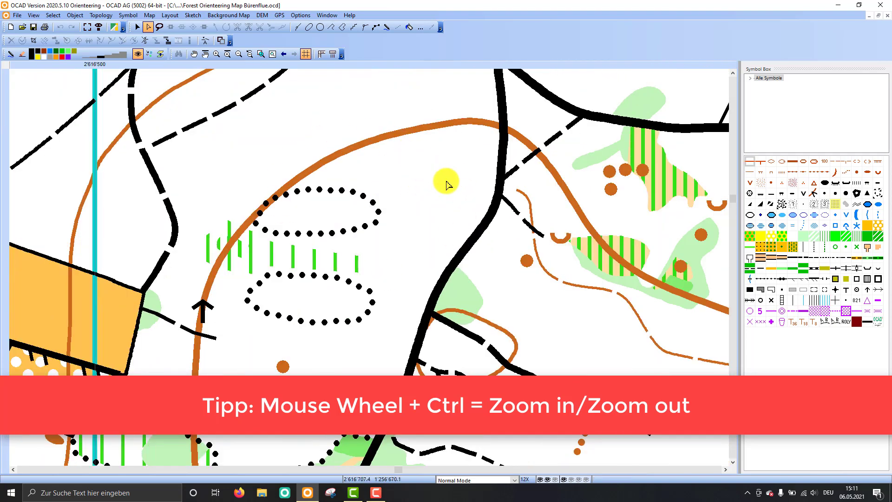
scroll(447, 185, down, 3)
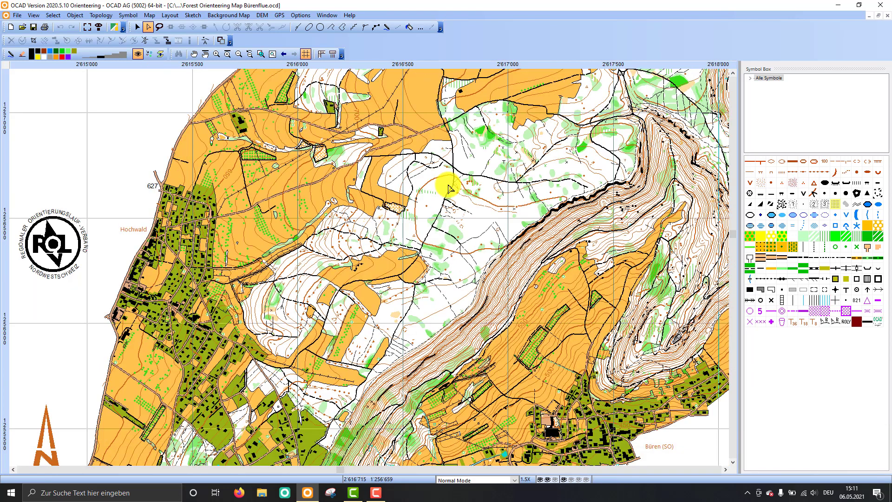
scroll(599, 137, up, 2)
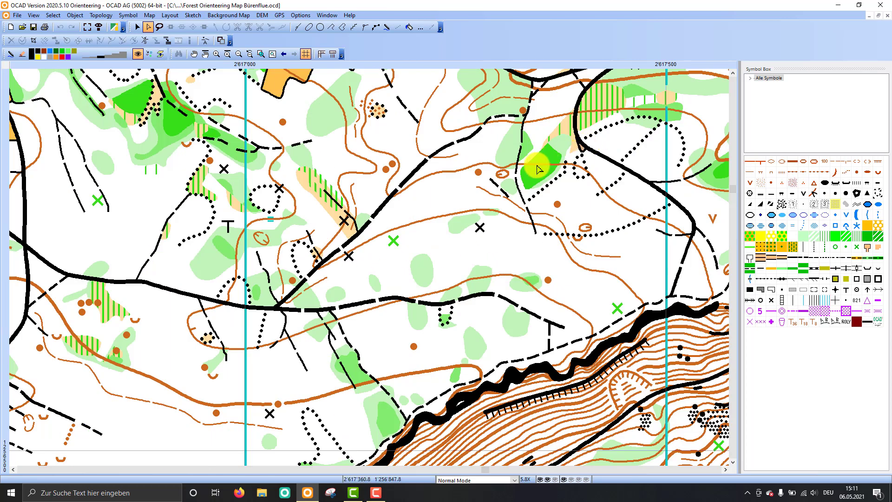
scroll(531, 174, up, 1)
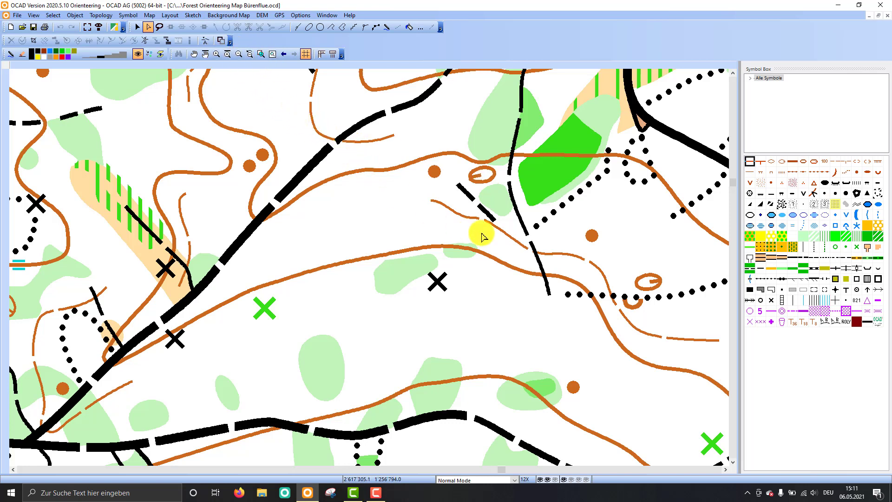
Step: Pan the view to the thick black road crossing the cyan grid line, beside striped vegetation
click(195, 57)
drag(265, 334, 569, 154)
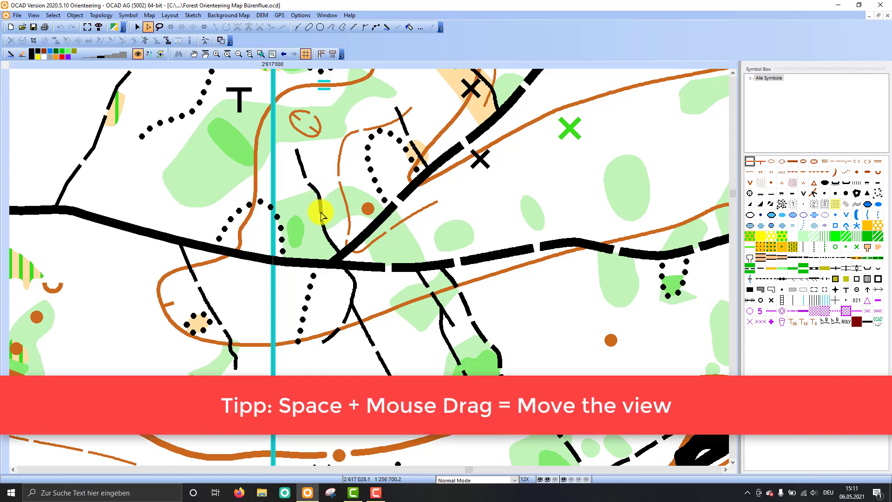
key(space)
drag(259, 211, 577, 179)
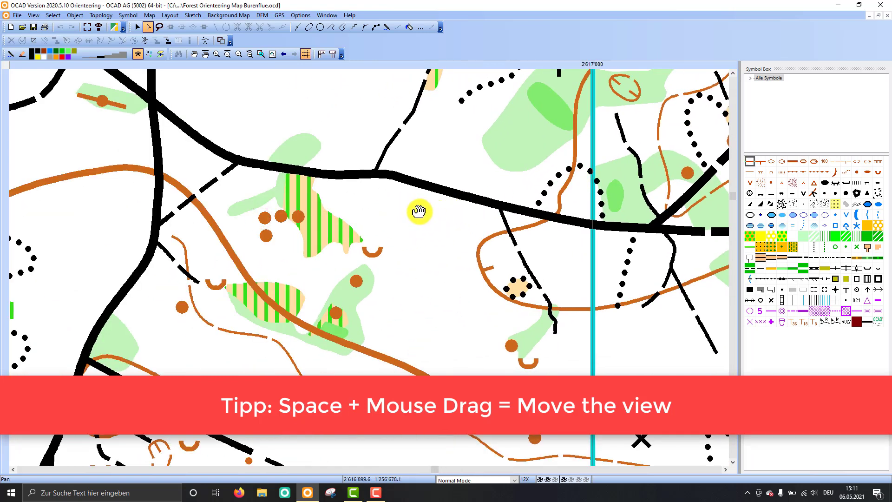
drag(382, 229, 485, 147)
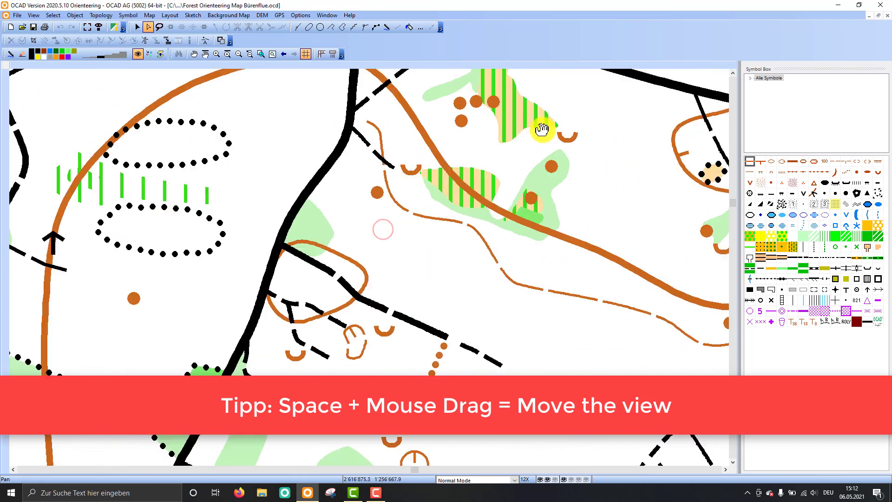
drag(256, 251, 232, 302)
drag(503, 213, 384, 314)
drag(215, 209, 422, 263)
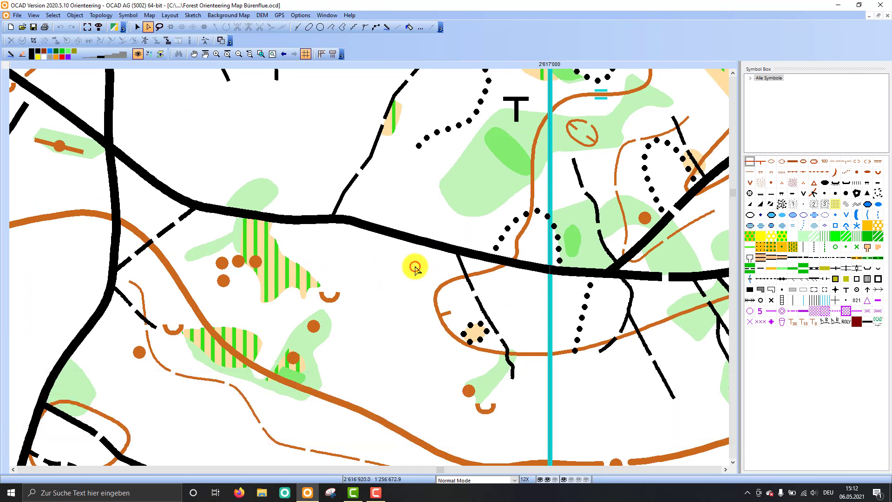
Step: Zoom out to 5.8X and shift the view so the cliff band sits lower right of the road
scroll(397, 274, down, 2)
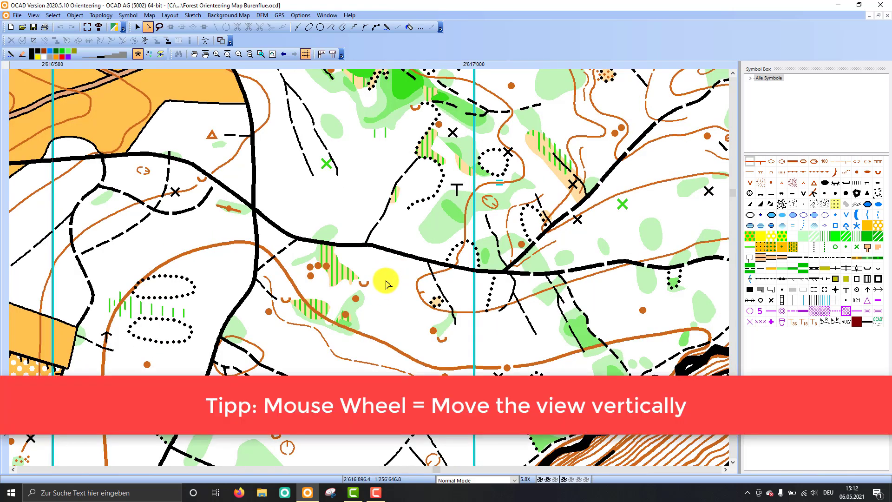
scroll(386, 283, up, 5)
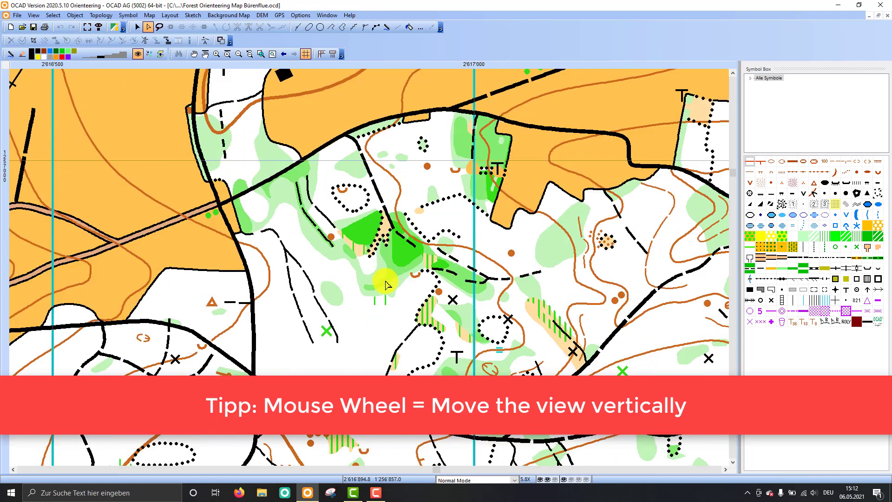
scroll(386, 283, down, 4)
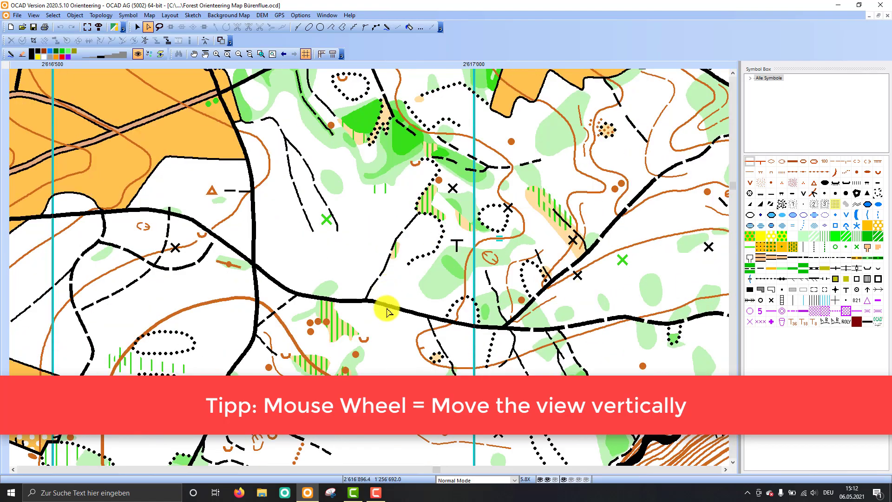
scroll(386, 310, up, 6)
scroll(389, 312, down, 5)
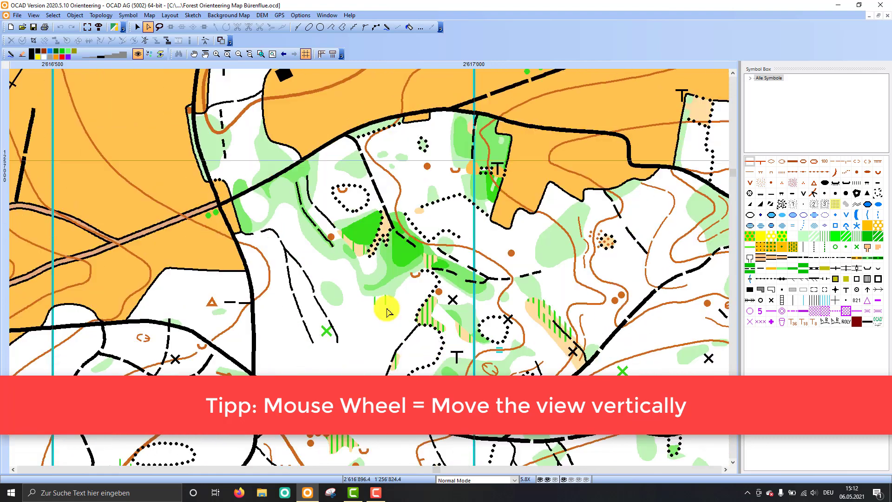
scroll(388, 312, down, 2)
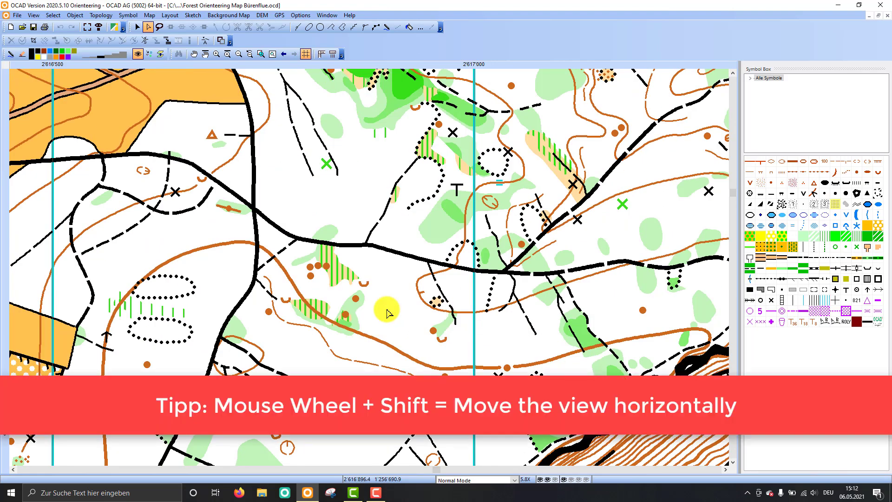
scroll(389, 312, right, 2)
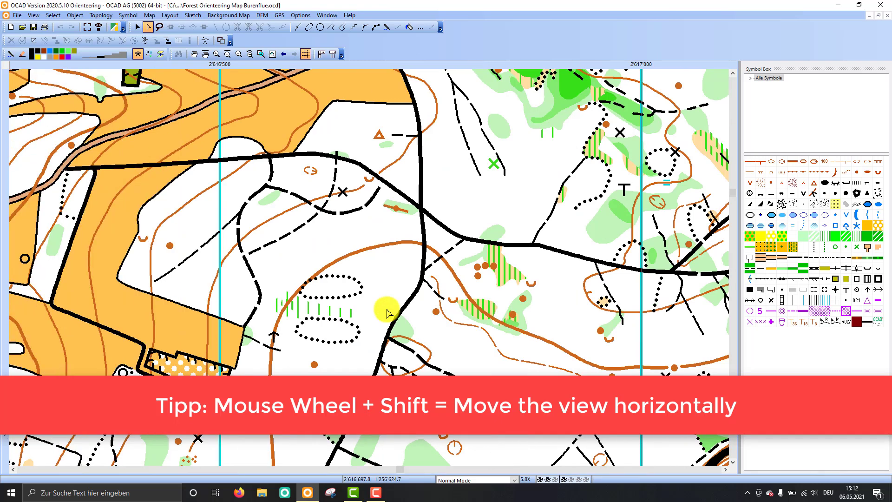
scroll(385, 313, left, 2)
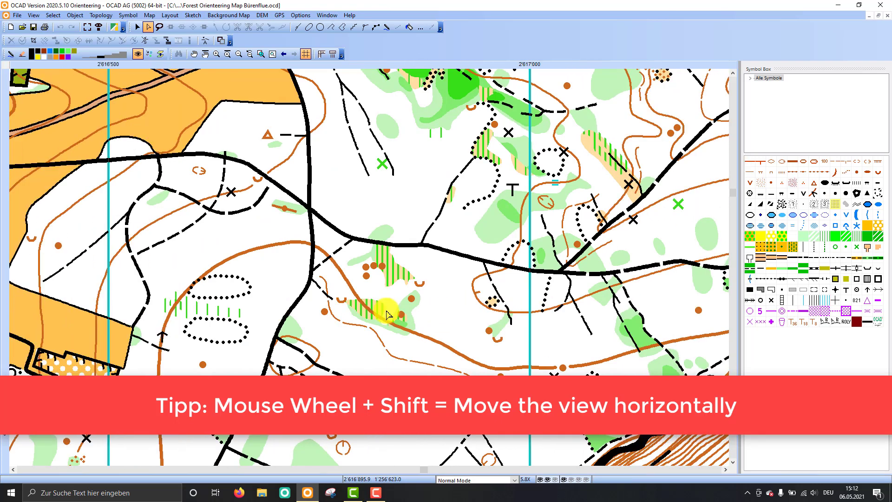
scroll(385, 314, right, 2)
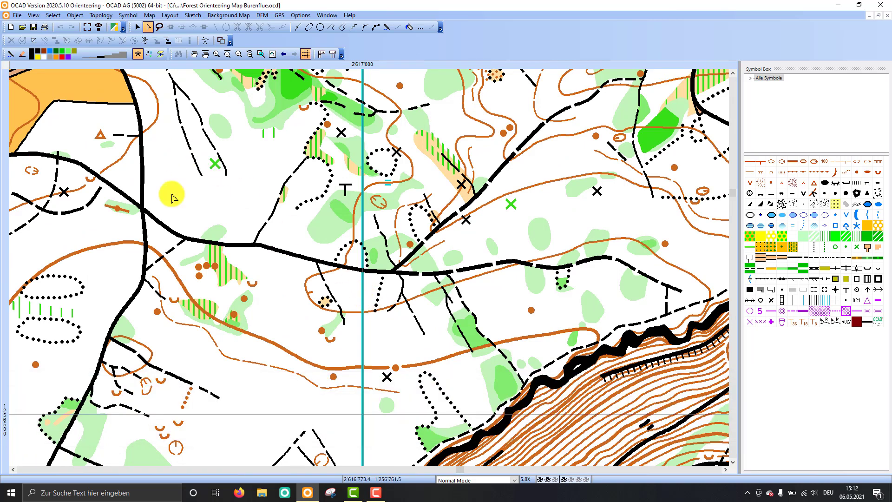
Step: Open the Sprint Orienteering Map Solothurn.ocd sample map
click(17, 15)
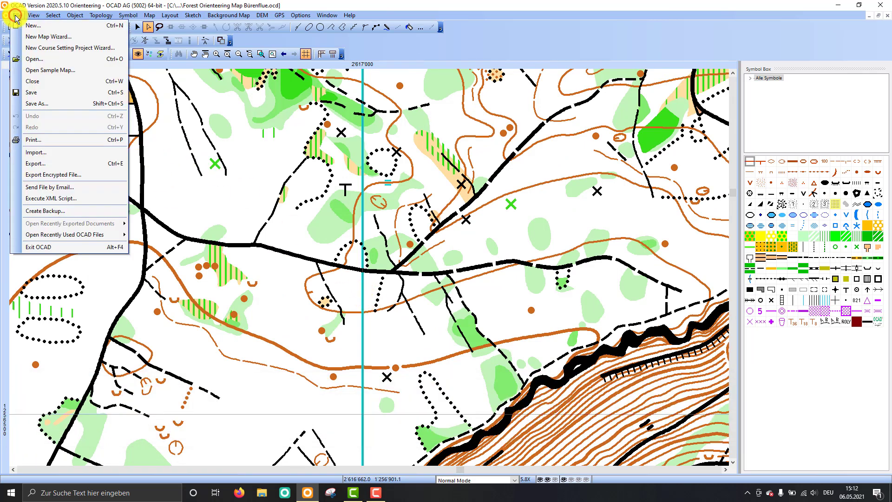
click(51, 70)
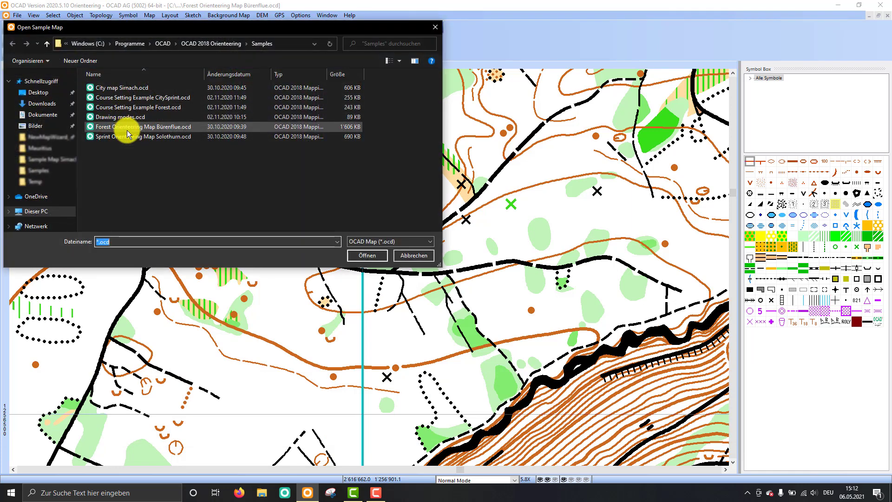
double_click(127, 136)
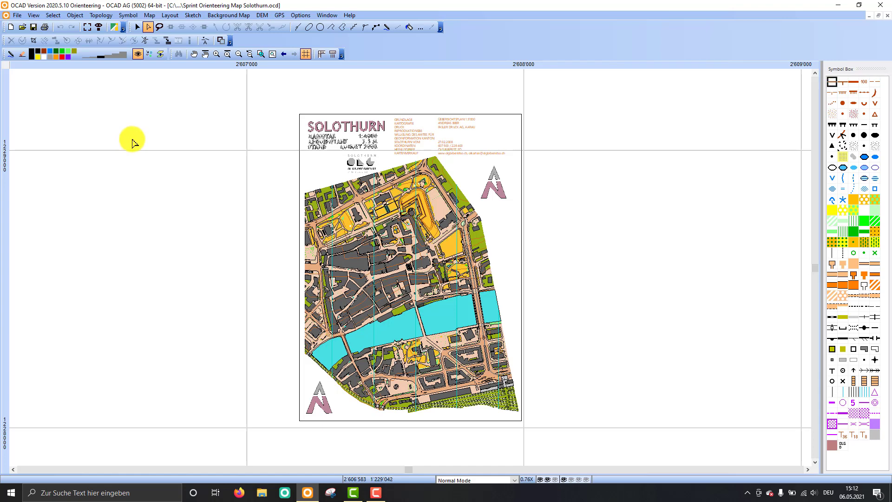
Step: Switch to the Bürenflue map and back to the Solothurn sprint map via the Window menu
click(325, 15)
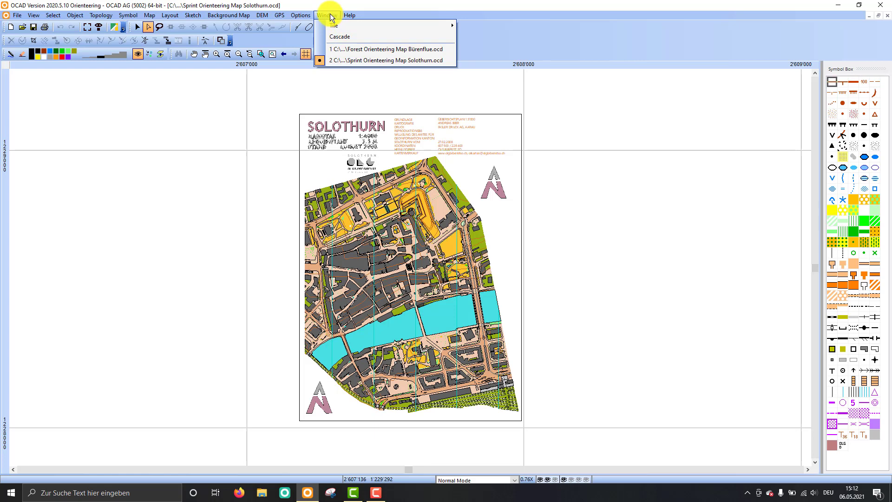
click(362, 50)
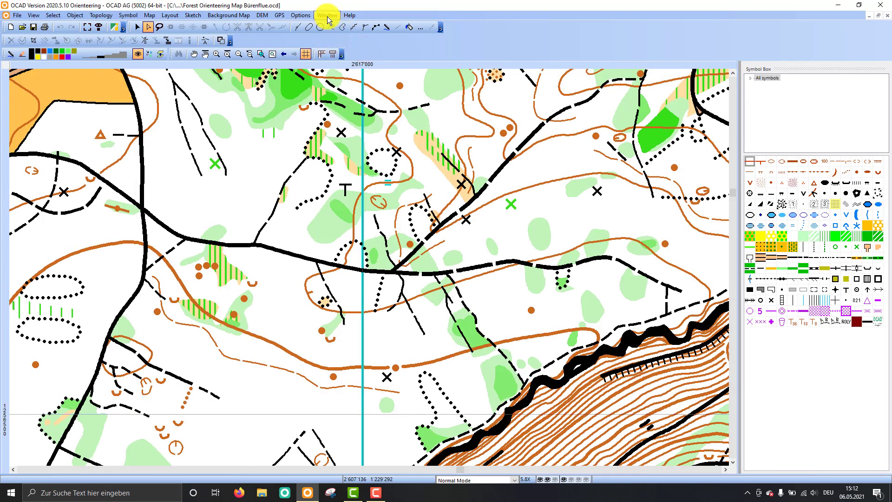
click(326, 17)
click(356, 60)
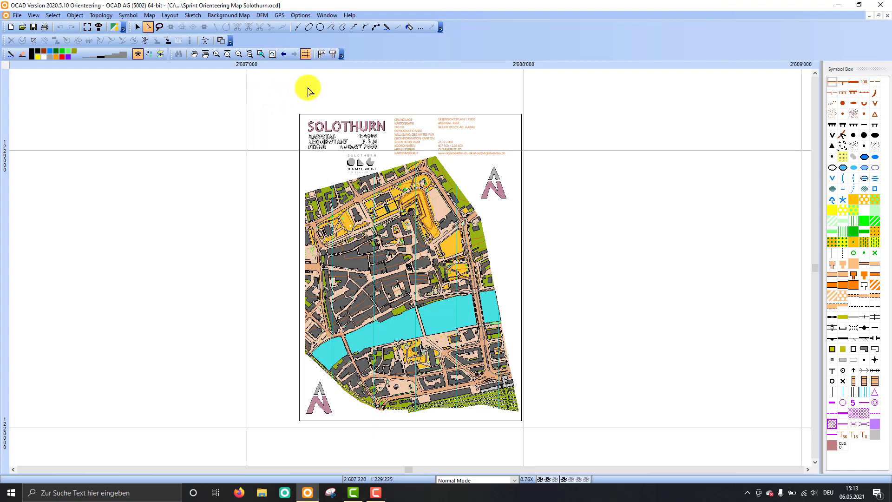
Step: Tile both maps vertically, close the Solothurn map, and maximise the Bürenflue window
click(326, 15)
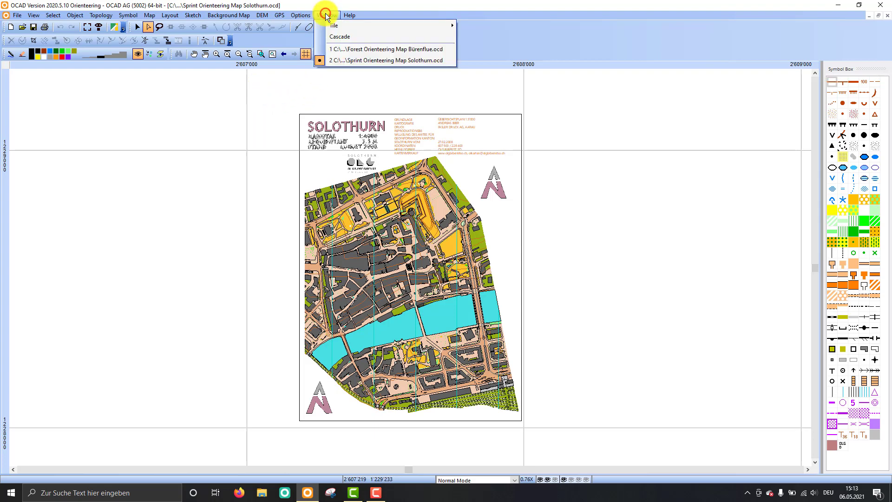
mouse_move(339, 25)
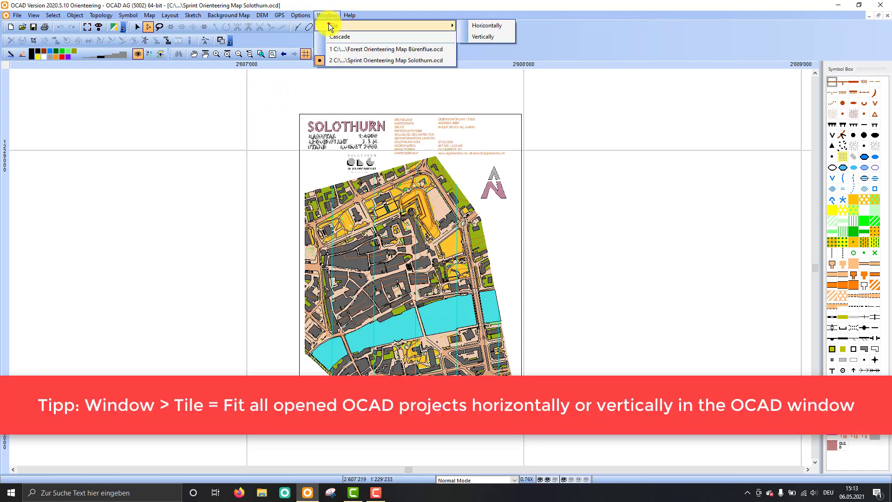
click(486, 37)
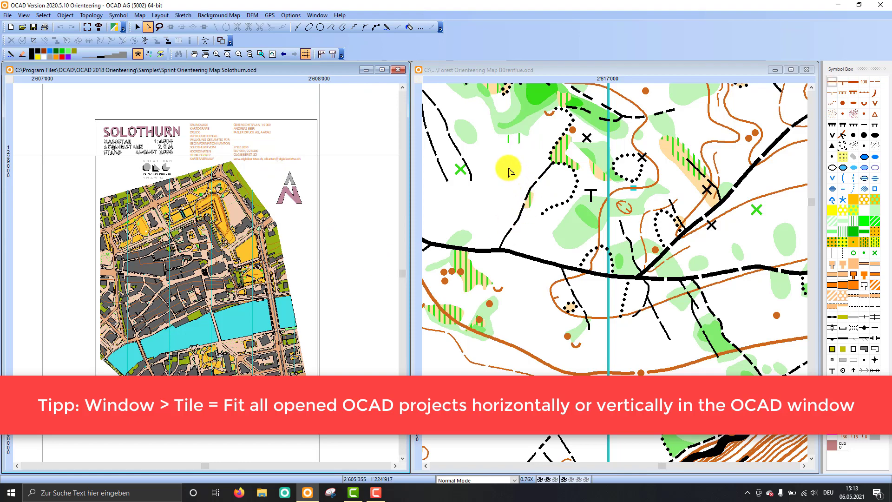
click(400, 70)
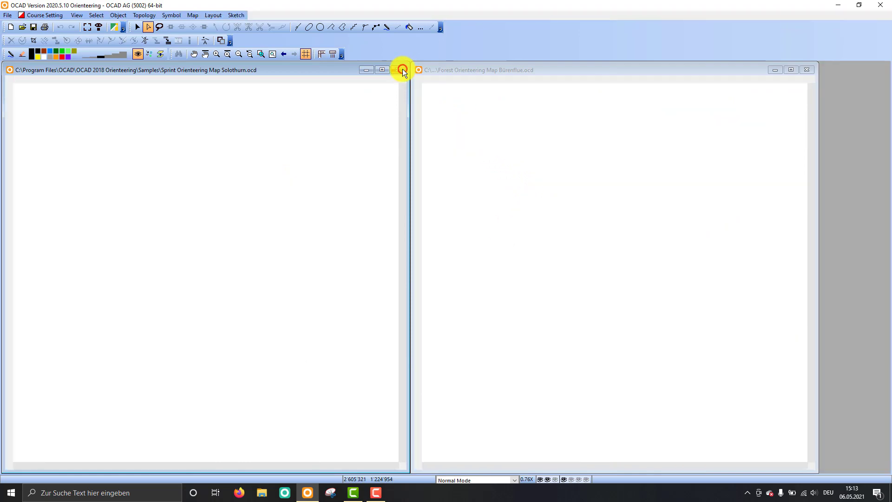
double_click(621, 69)
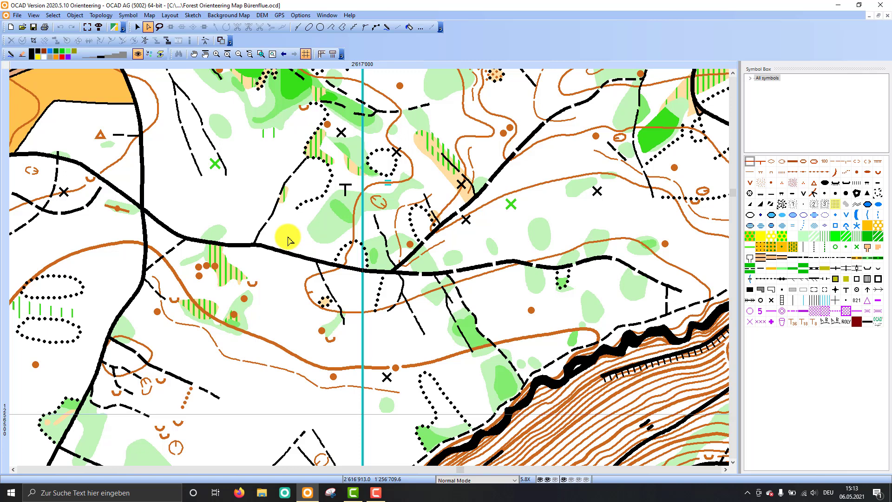
Step: Reopen Sprint Orienteering Map Solothurn.ocd from the recently used OCAD files list
click(17, 15)
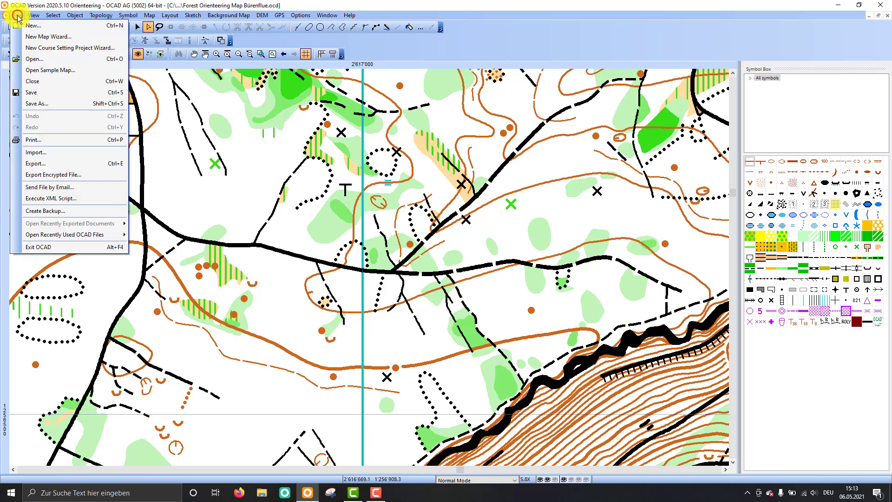
mouse_move(57, 236)
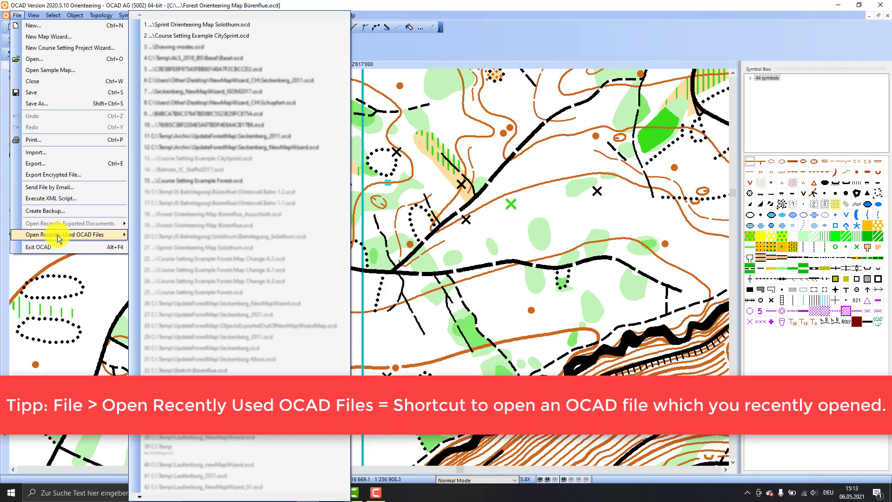
click(181, 23)
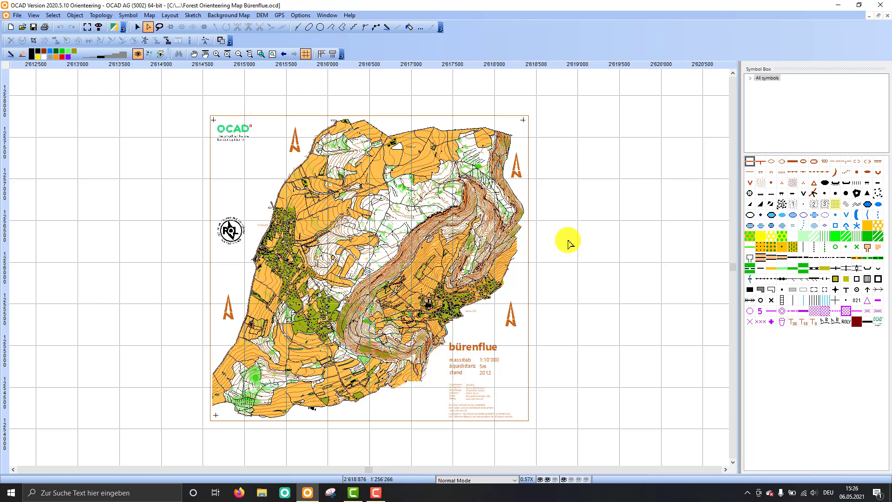
Step: Zoom in on the dashed narrow ride trail beside the farmland and select it
click(216, 54)
drag(413, 191, 351, 249)
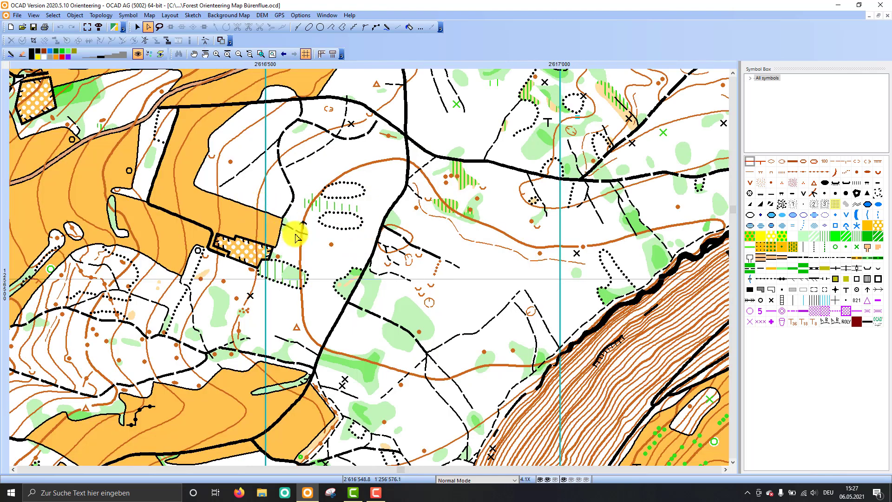
scroll(295, 233, up, 2)
click(326, 242)
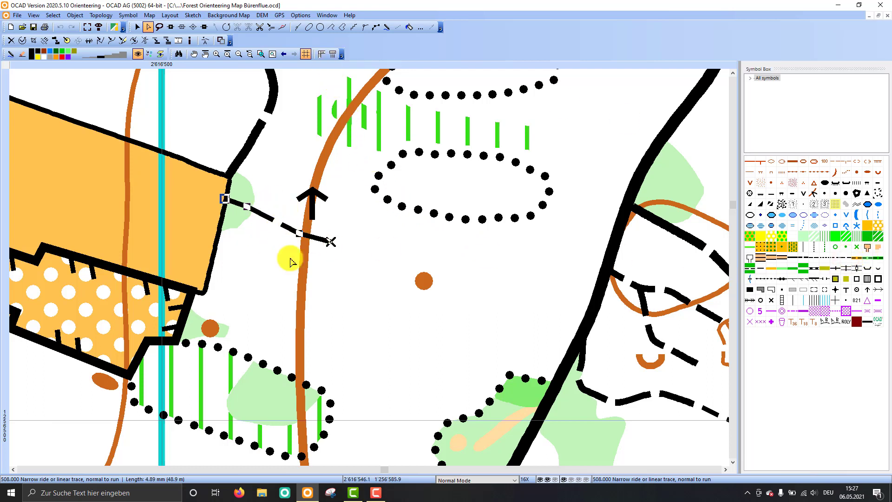
Step: Extend the narrow ride in Curve mode east past the brown dot to the thick black road
click(297, 28)
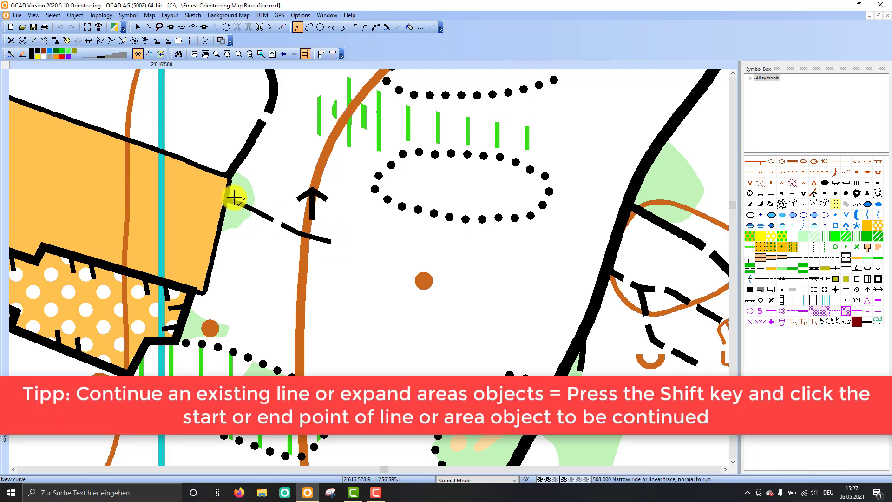
shift+click(330, 241)
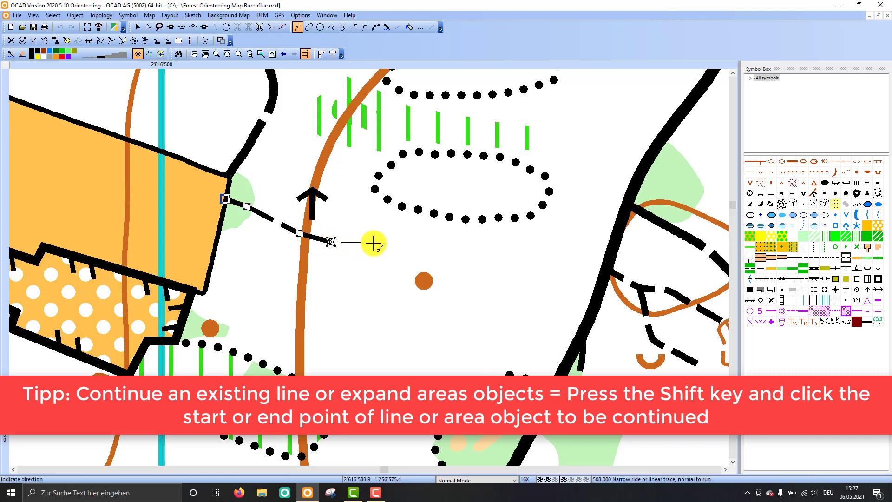
drag(421, 259, 553, 286)
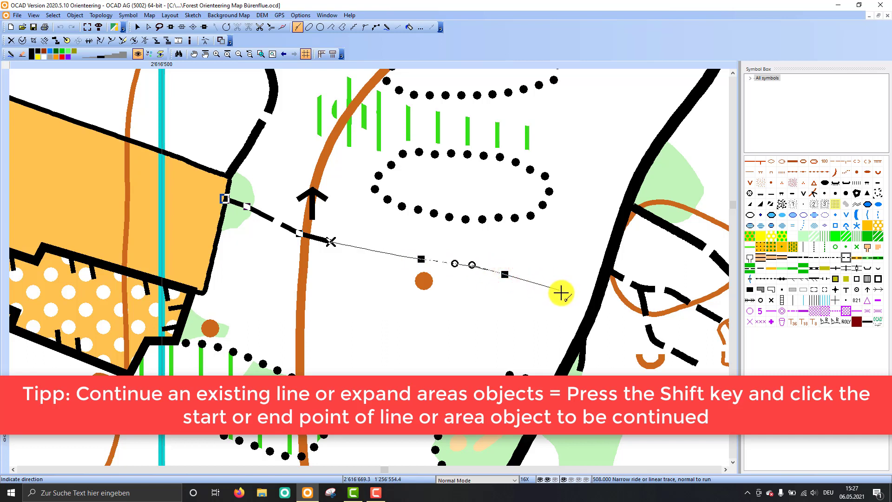
drag(593, 306, 629, 323)
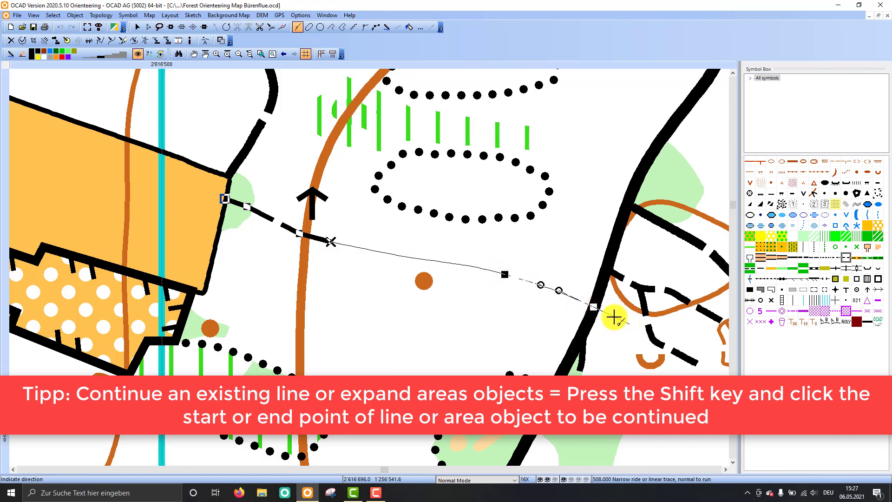
click(616, 313)
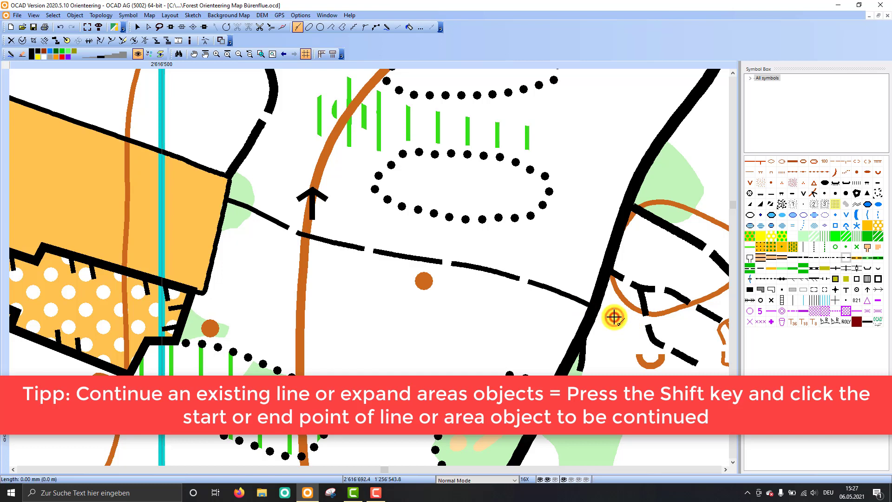
Step: Return to Edit Object mode and select the extended 16.44 mm narrow ride line
right_click(436, 261)
click(443, 261)
click(437, 262)
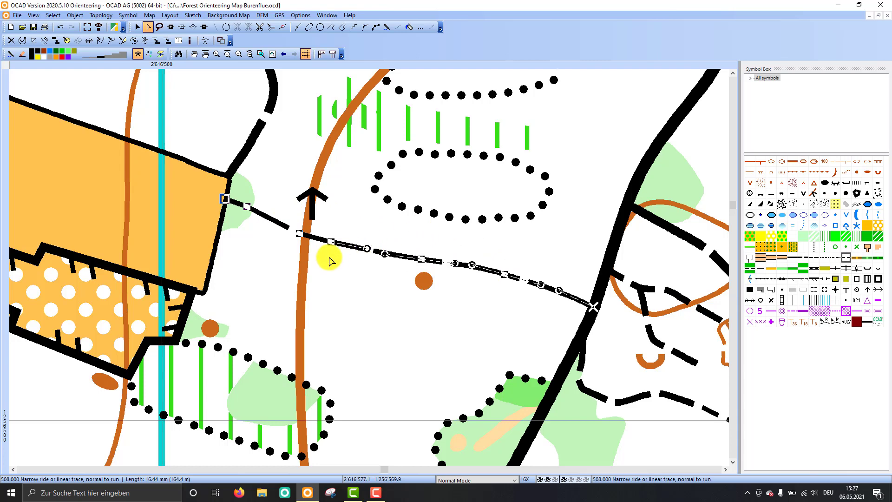
Step: Continue the dashed form line in Curve mode west across the black road to the dotted ellipses, 46.69 mm
scroll(286, 267, down, 1)
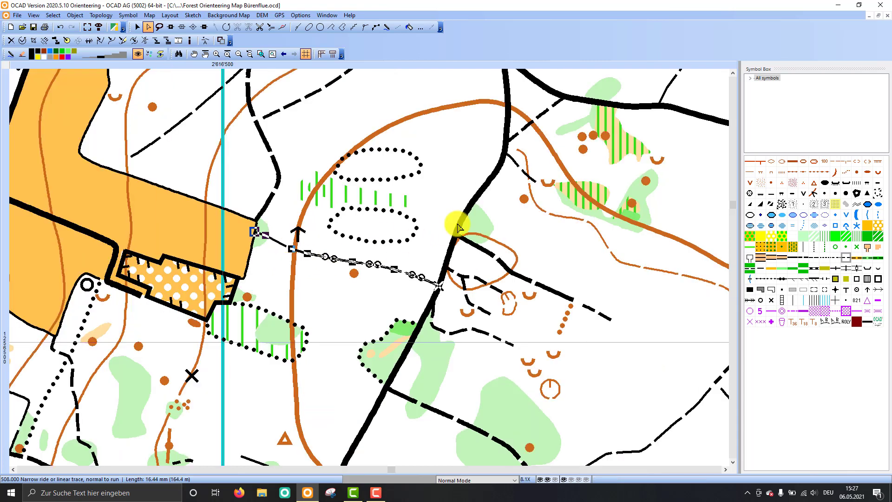
scroll(534, 207, up, 1)
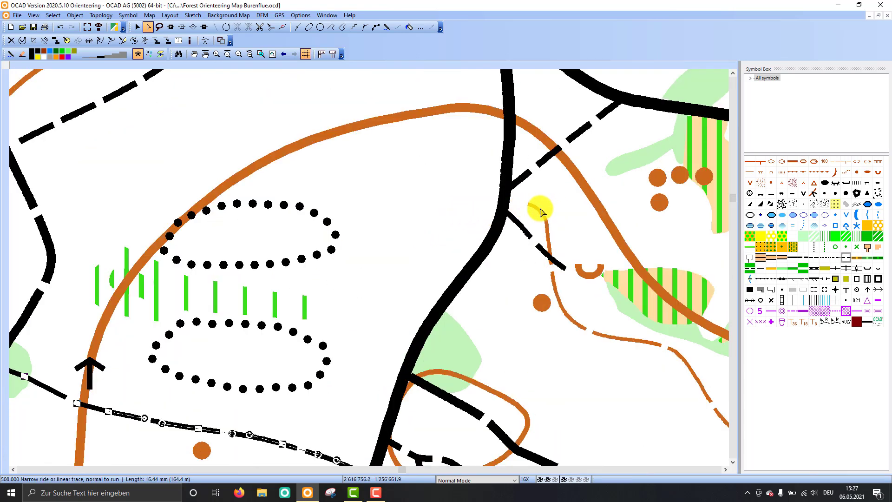
click(536, 209)
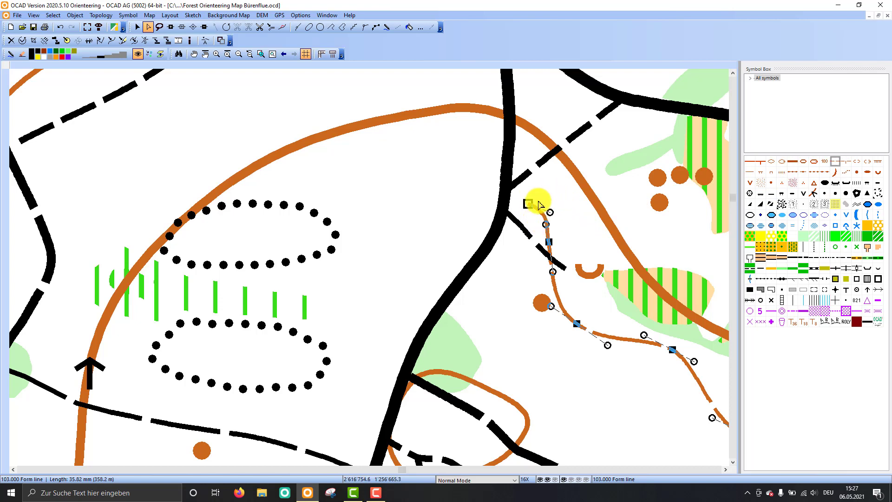
click(298, 28)
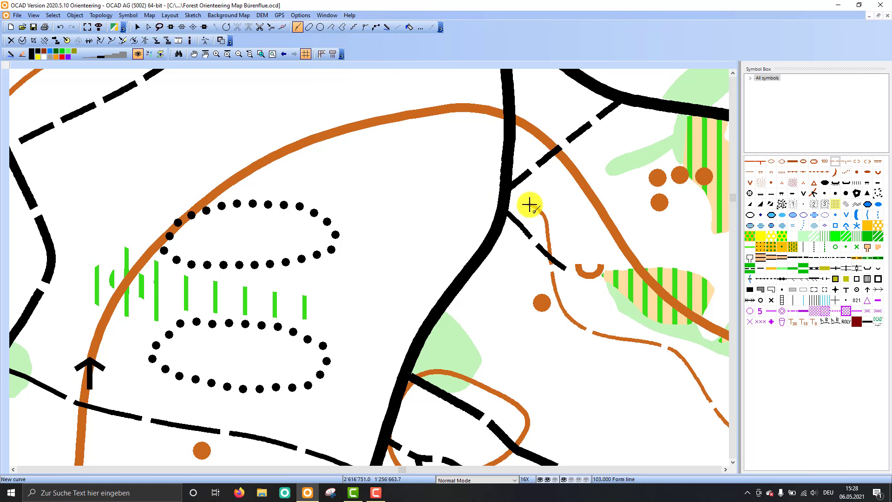
click(528, 203)
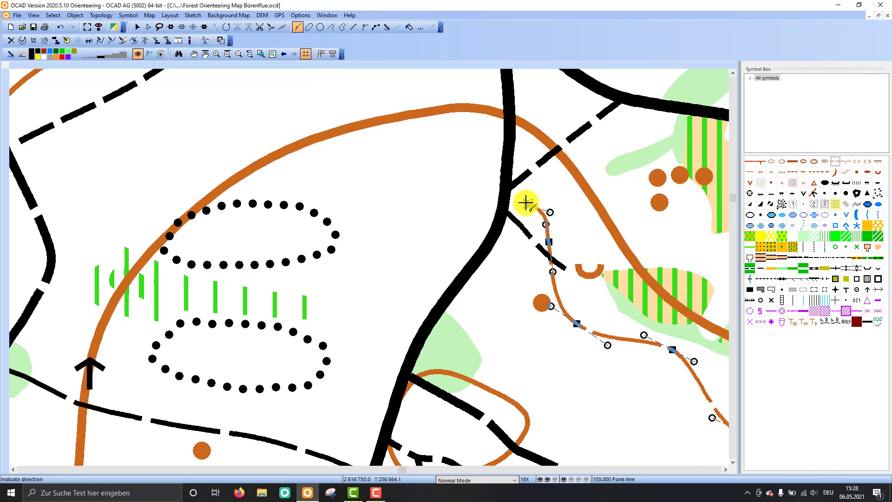
drag(520, 199, 337, 311)
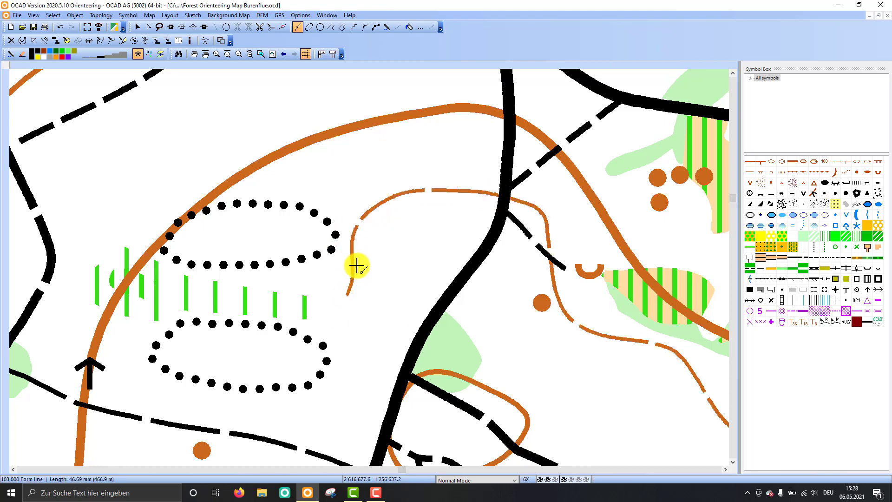
scroll(470, 254, down, 1)
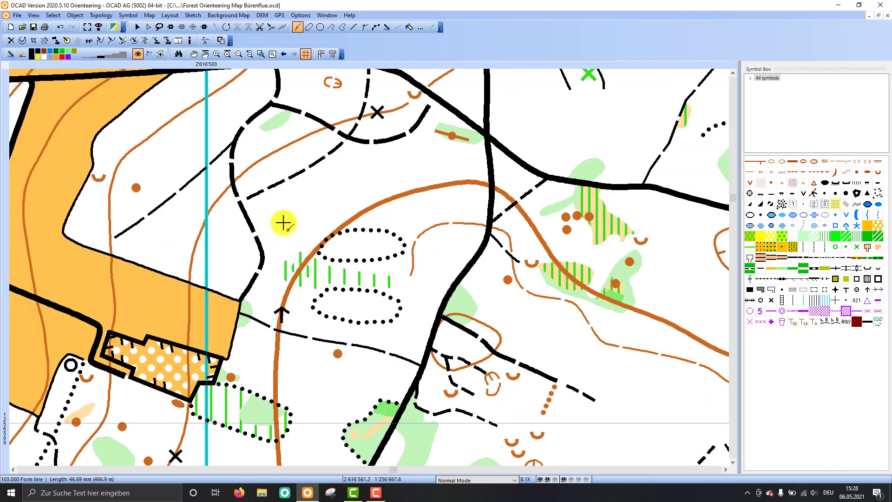
Step: Frame the area west of the trail and pick the 408.000 Vegetation, walk symbol and a drawing mode
key(o)
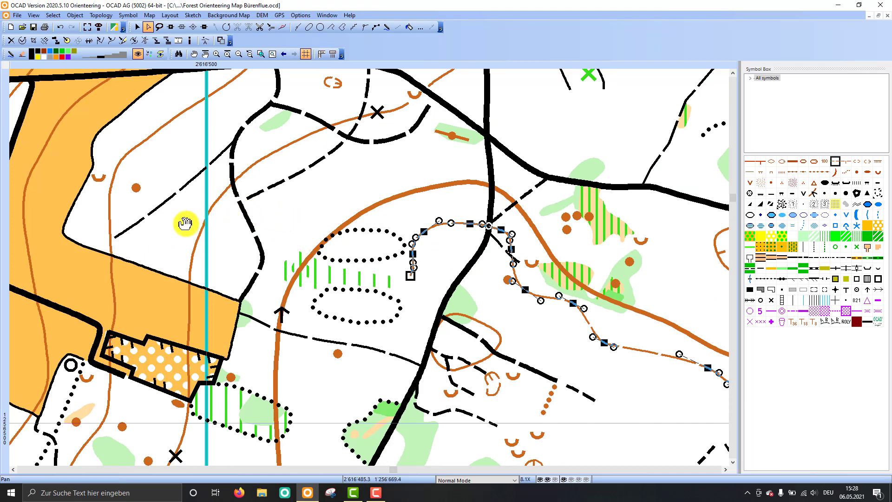
drag(185, 224, 302, 226)
scroll(288, 207, up, 1)
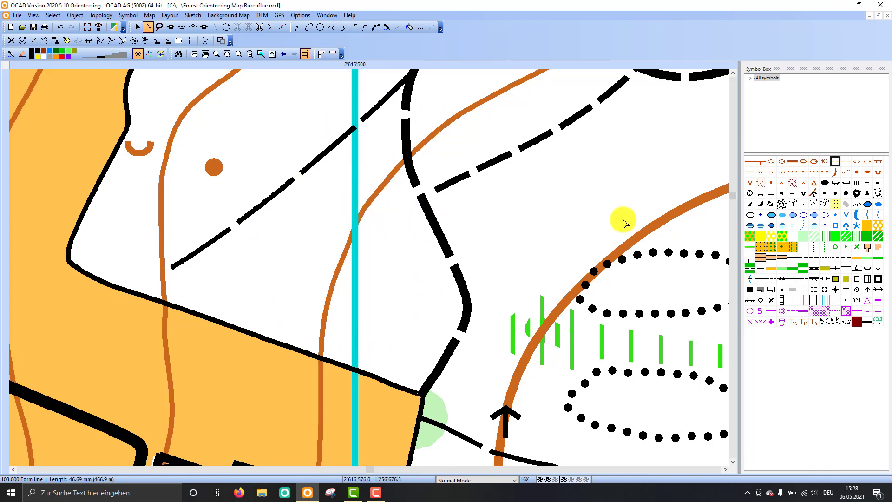
click(835, 237)
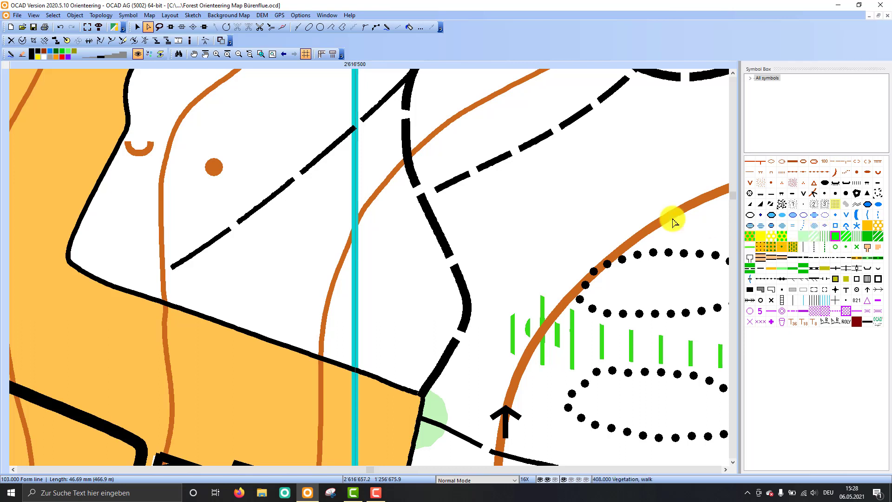
click(365, 29)
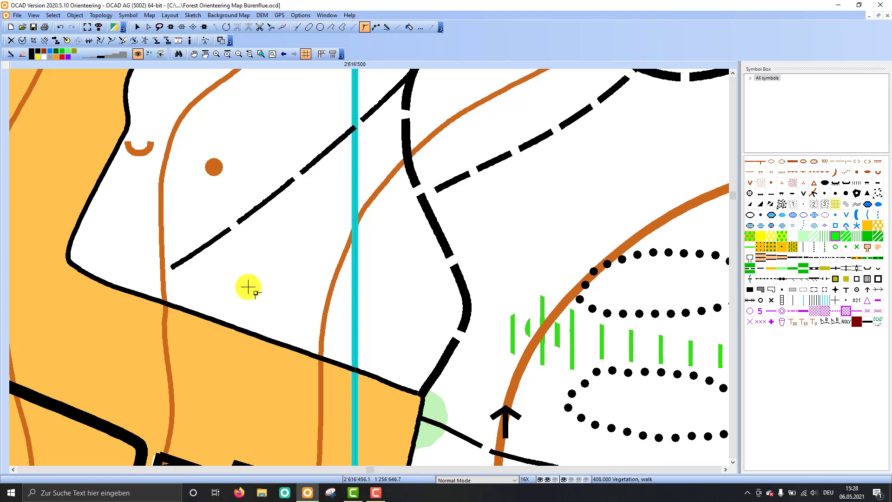
scroll(251, 308, up, 1)
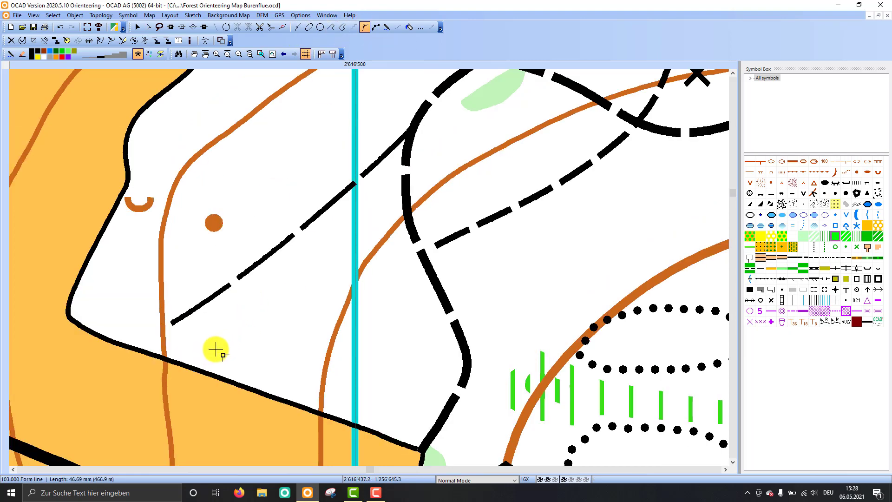
Step: Draw the walk-vegetation area boundary along the dashed track and the black path
click(230, 332)
drag(230, 333, 229, 323)
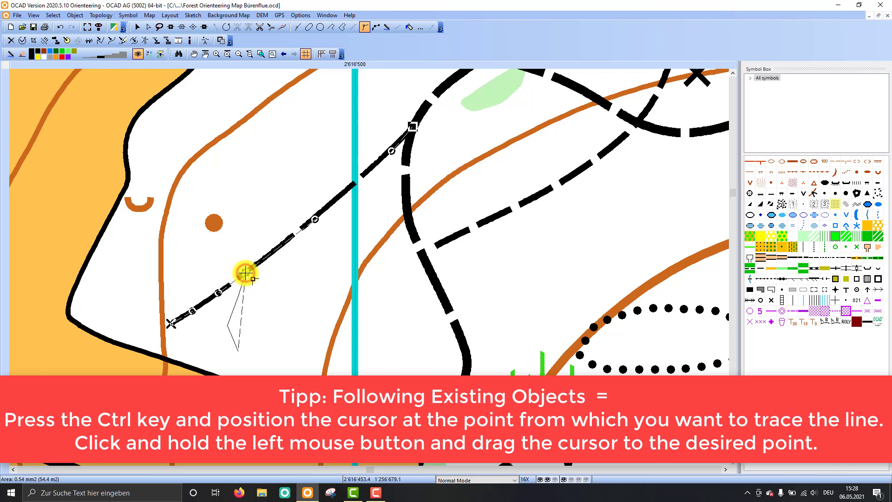
mouse_move(245, 273)
mouse_down()
mouse_move(384, 169)
mouse_move(410, 127)
mouse_up()
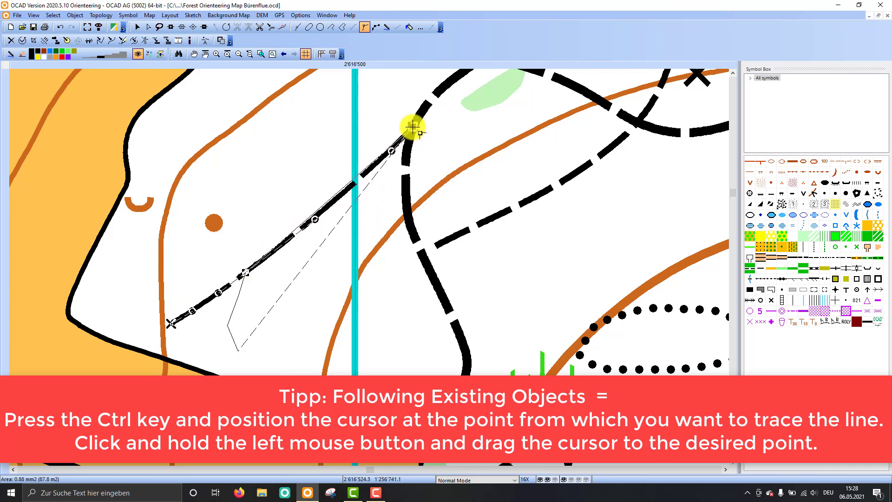
double_click(413, 128)
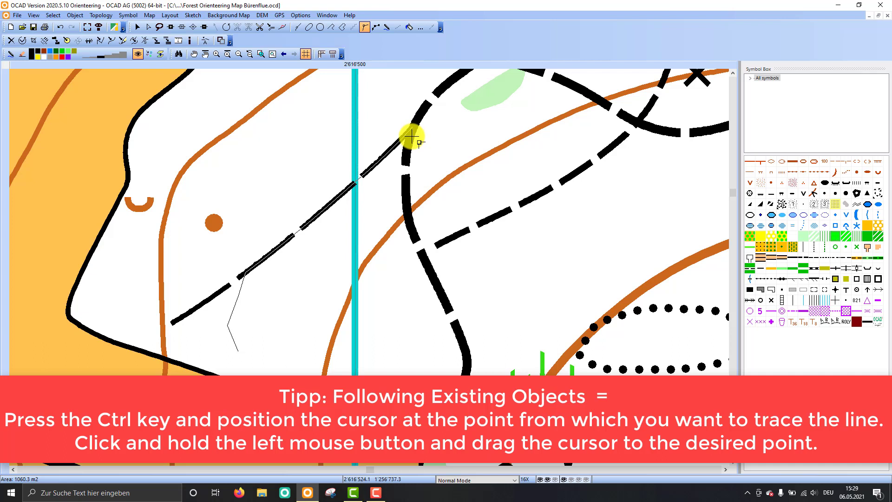
mouse_move(412, 135)
mouse_down()
mouse_move(404, 155)
mouse_move(408, 195)
mouse_move(412, 160)
mouse_move(407, 152)
mouse_move(420, 450)
mouse_move(232, 378)
mouse_move(245, 385)
mouse_up()
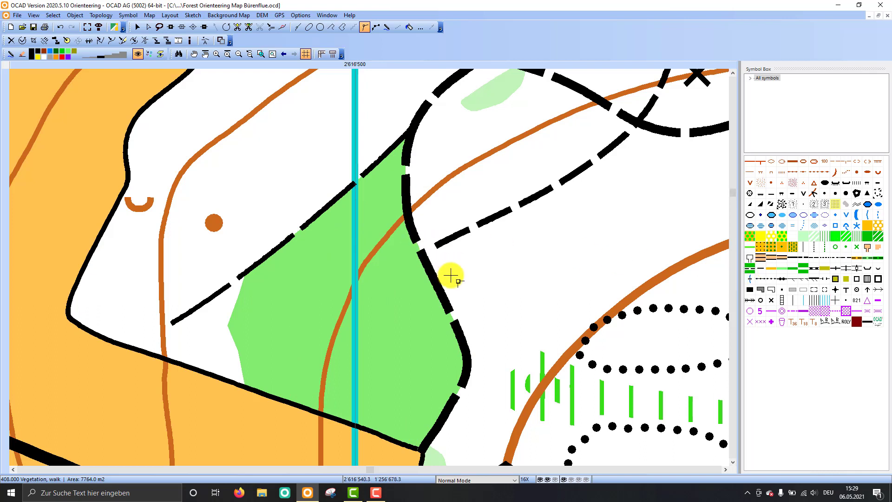
Step: Draw a 406.000 slow-running vegetation area in Curve mode between the dashed track and black path
click(803, 236)
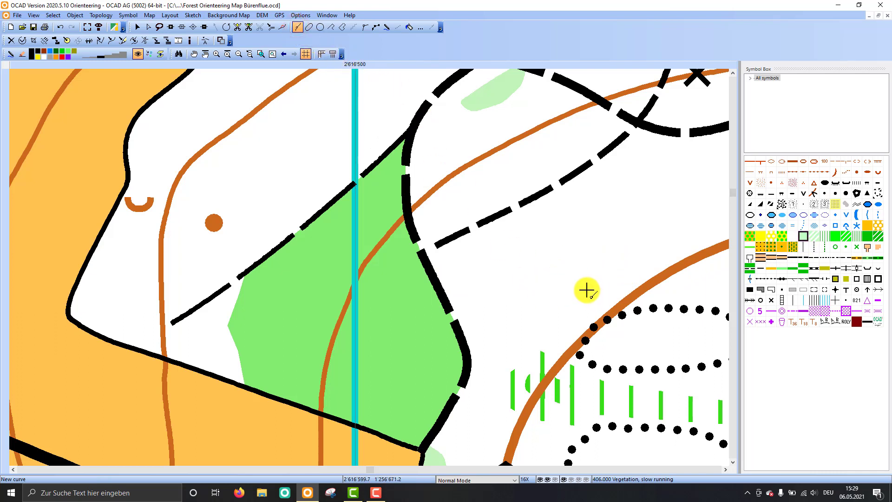
click(557, 290)
drag(555, 245, 542, 231)
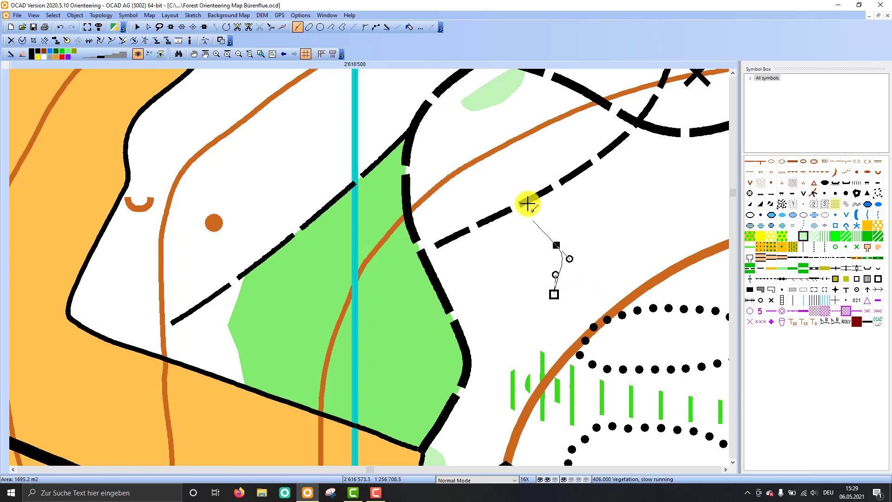
click(527, 203)
double_click(436, 243)
mouse_move(437, 245)
mouse_down()
mouse_move(459, 271)
mouse_move(464, 310)
mouse_move(456, 312)
mouse_move(459, 298)
mouse_move(448, 304)
mouse_move(449, 404)
mouse_move(493, 392)
mouse_up()
mouse_move(534, 318)
mouse_down()
mouse_move(563, 302)
mouse_move(561, 291)
mouse_up()
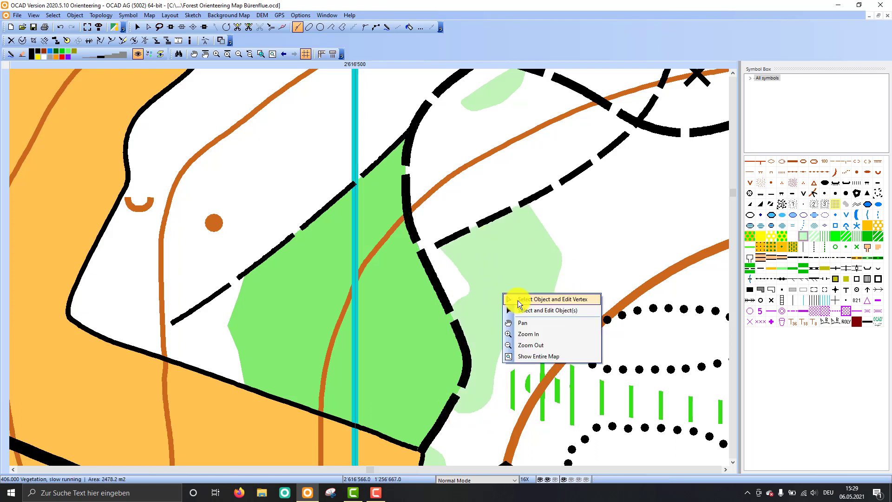
click(518, 300)
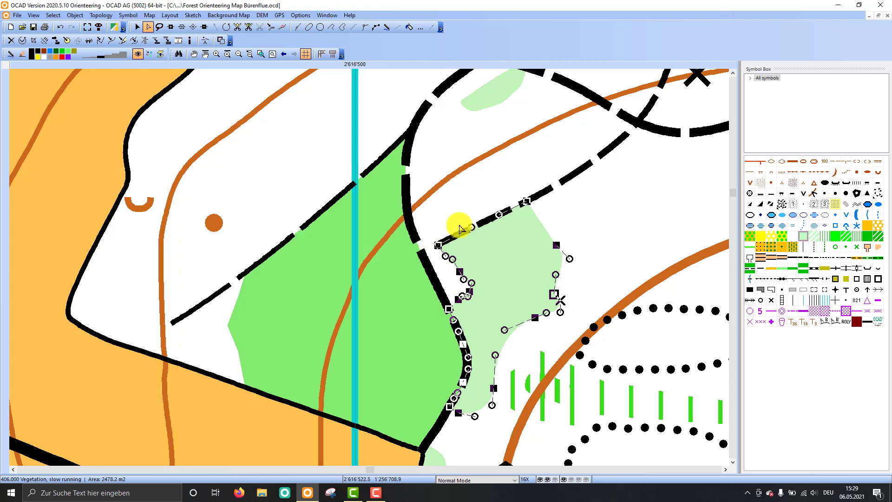
click(488, 199)
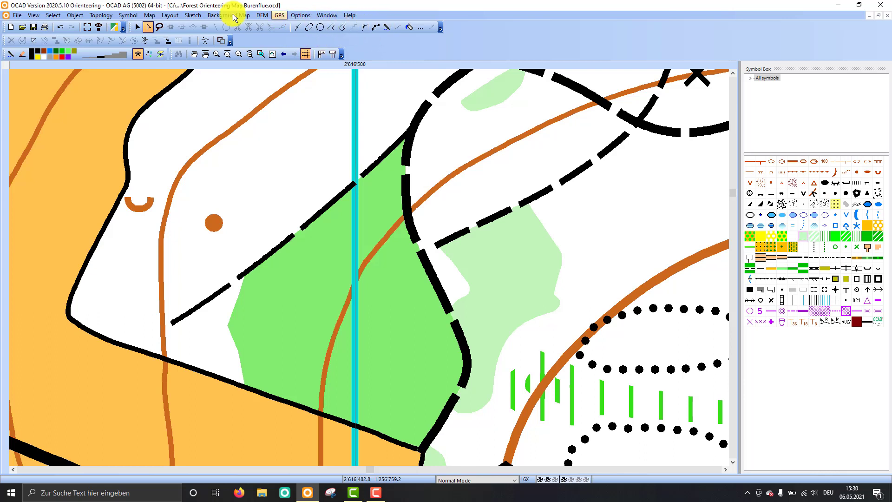
Step: Open the Drawing modes.ocd sample map via File > Open Sample Map
click(18, 15)
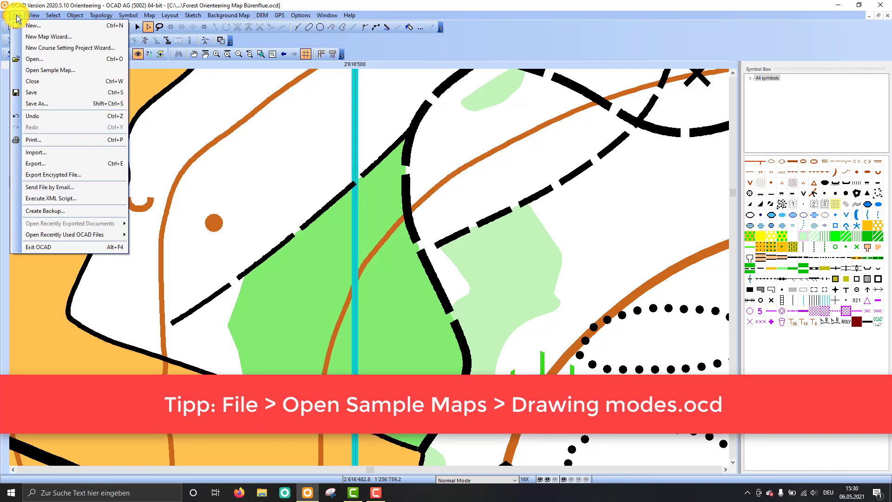
click(41, 70)
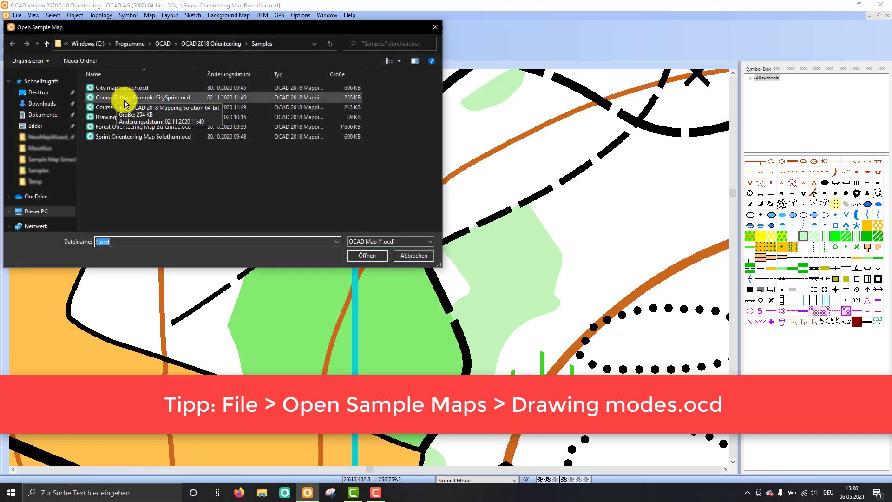
double_click(93, 118)
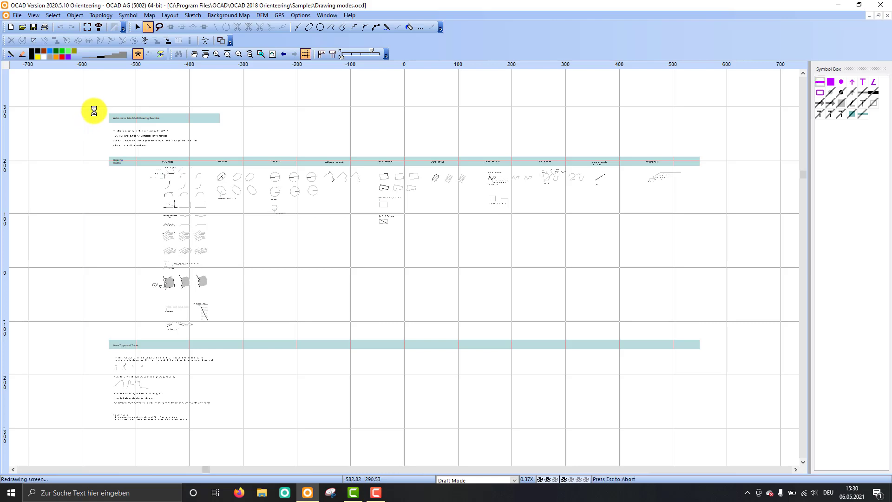
Step: Zoom in on the Curve Mode section and pick the 202.007 Purple Line symbol with Curve mode
scroll(94, 111, up, 1)
scroll(226, 148, up, 1)
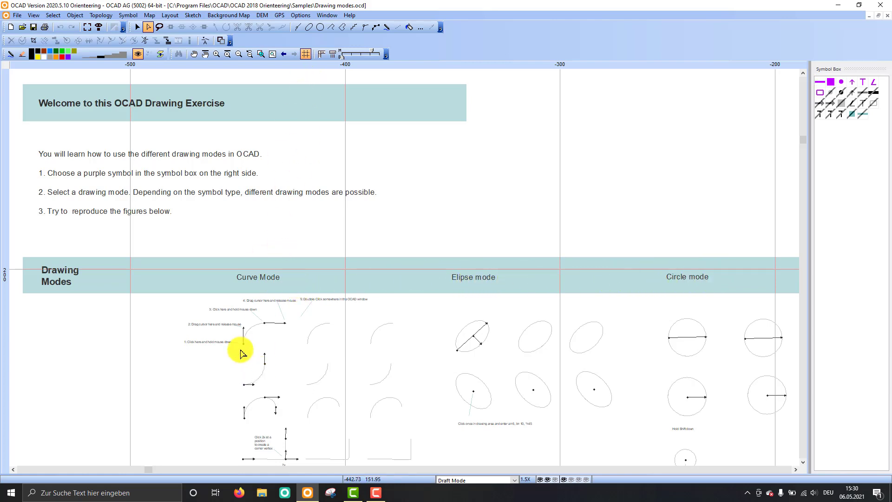
scroll(223, 340, up, 1)
scroll(231, 327, up, 1)
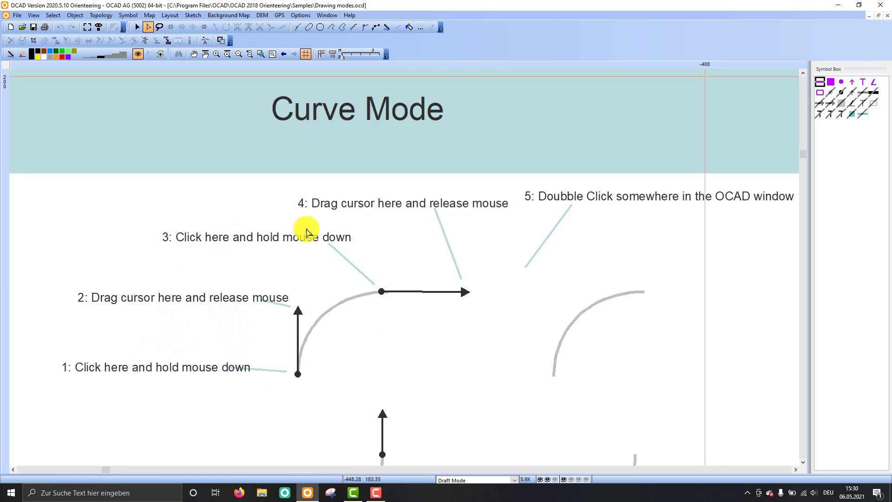
click(820, 83)
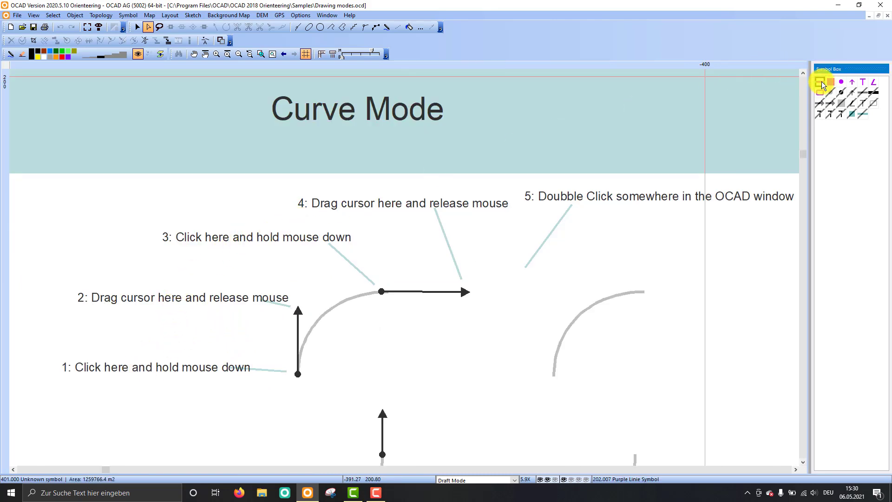
click(299, 28)
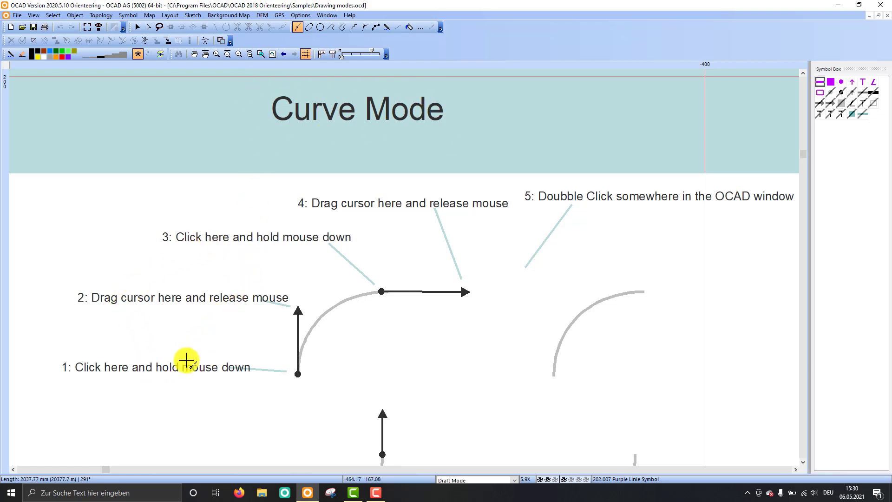
Step: Trace the Curve Mode example from point 1 through point 4 as one purple curve
drag(298, 373, 297, 315)
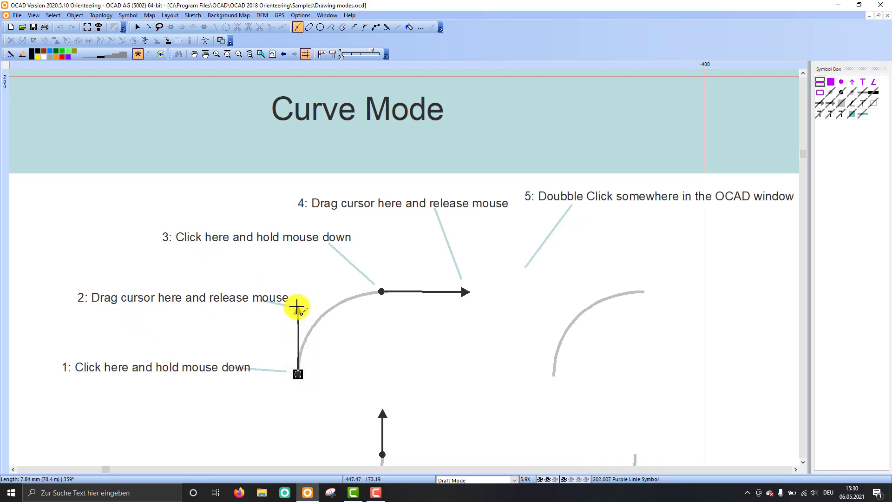
drag(298, 308, 297, 307)
drag(379, 291, 469, 291)
double_click(469, 291)
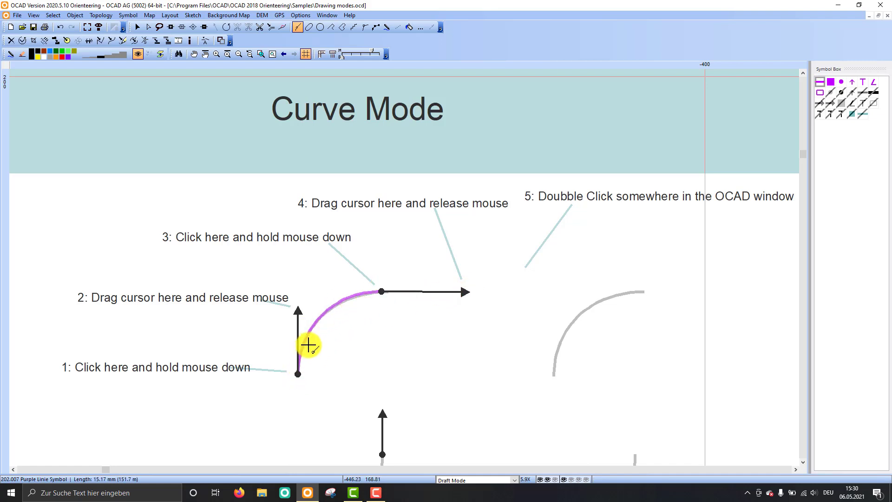
scroll(318, 340, up, 1)
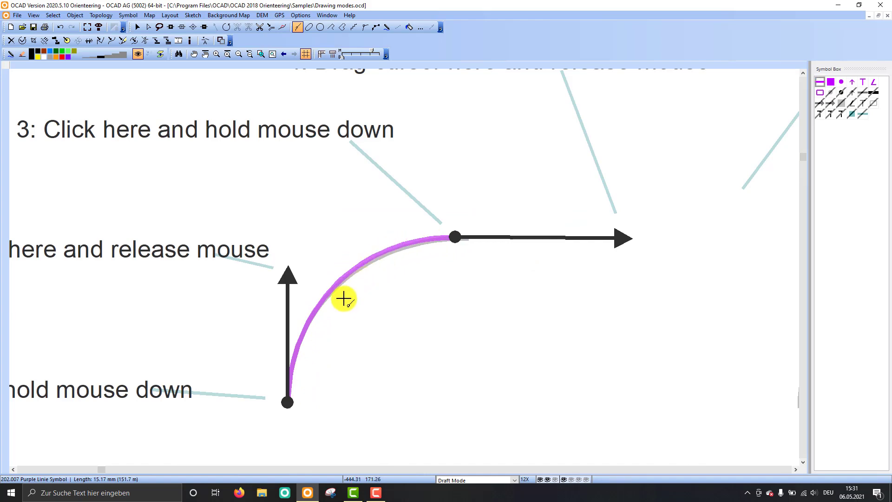
scroll(392, 277, down, 1)
scroll(392, 279, down, 1)
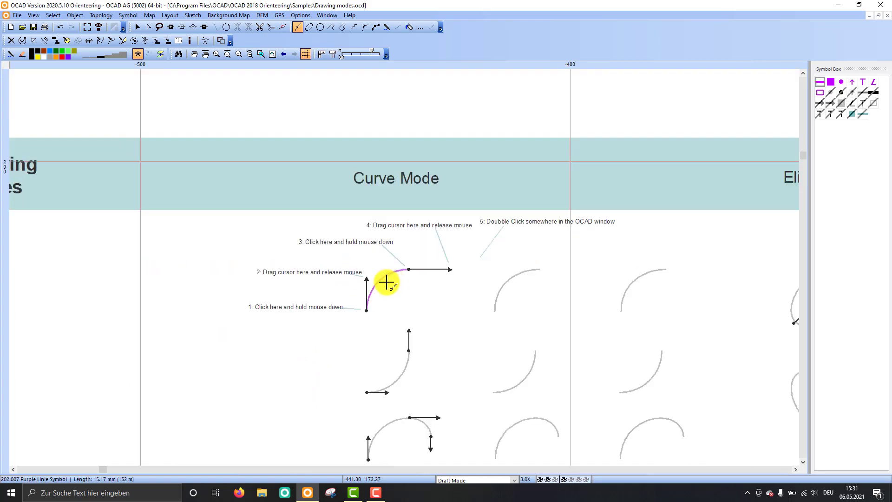
scroll(445, 282, down, 1)
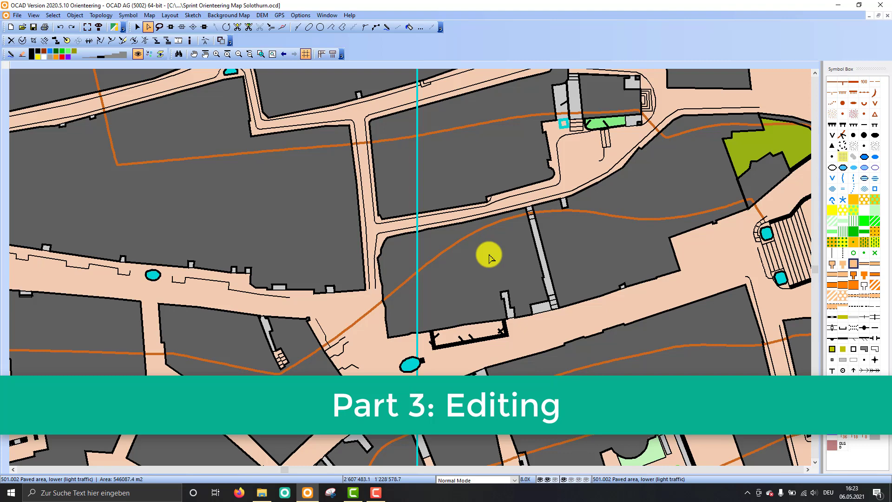
Step: Select the Solothurn building and nudge a segment of its top outline
click(486, 259)
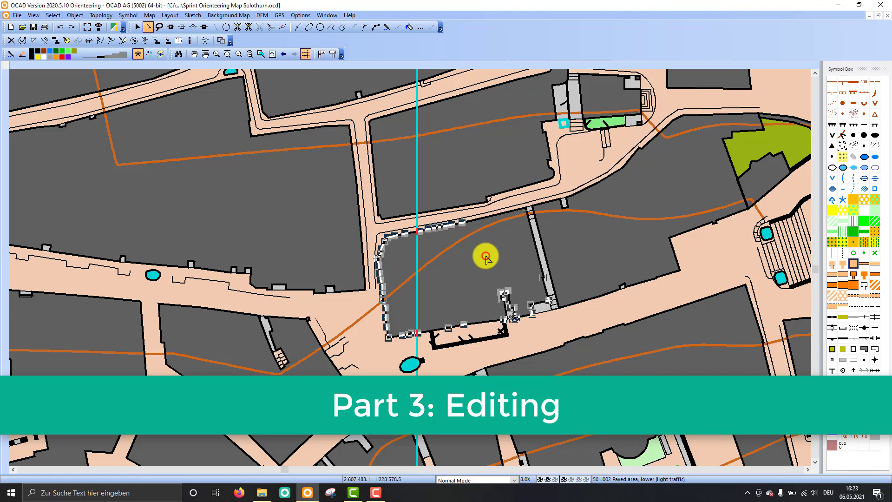
scroll(393, 243, up, 2)
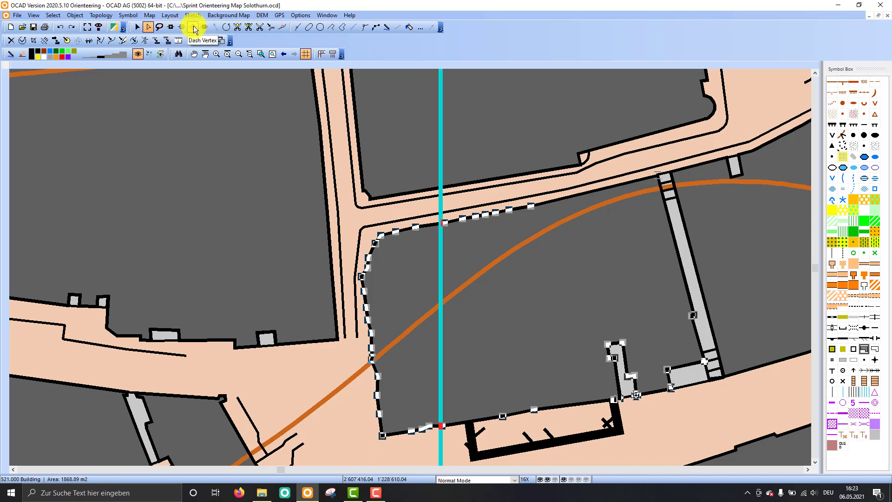
click(416, 230)
mouse_move(418, 232)
mouse_down()
mouse_move(428, 237)
mouse_move(416, 242)
mouse_move(422, 228)
mouse_up()
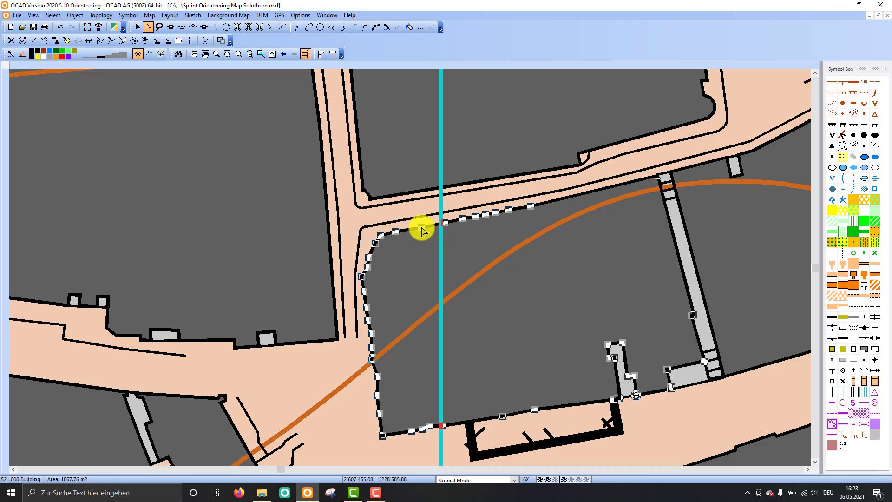
Step: Add and remove vertices on the building's top edge, then drag the edge down into a notch
click(171, 28)
drag(545, 206, 548, 202)
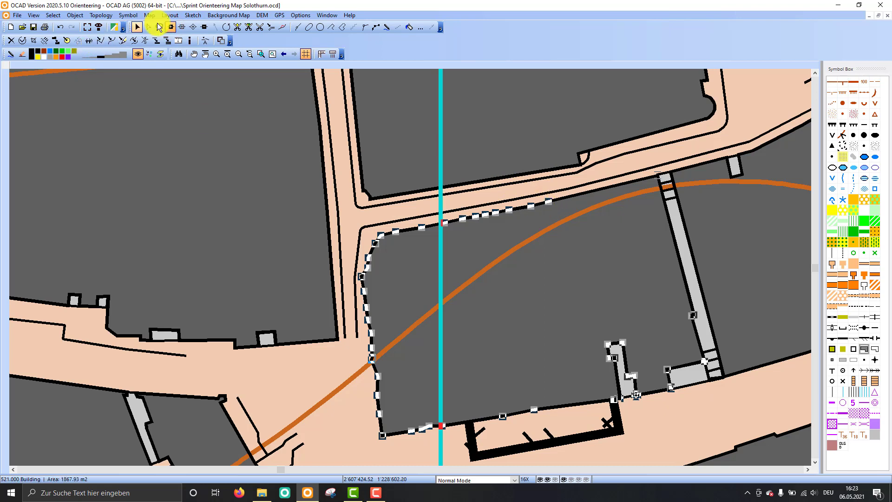
click(205, 28)
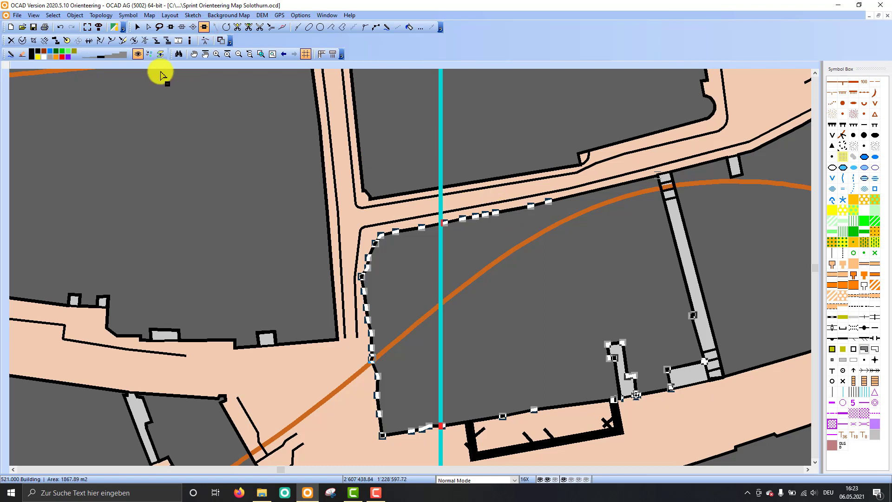
click(151, 29)
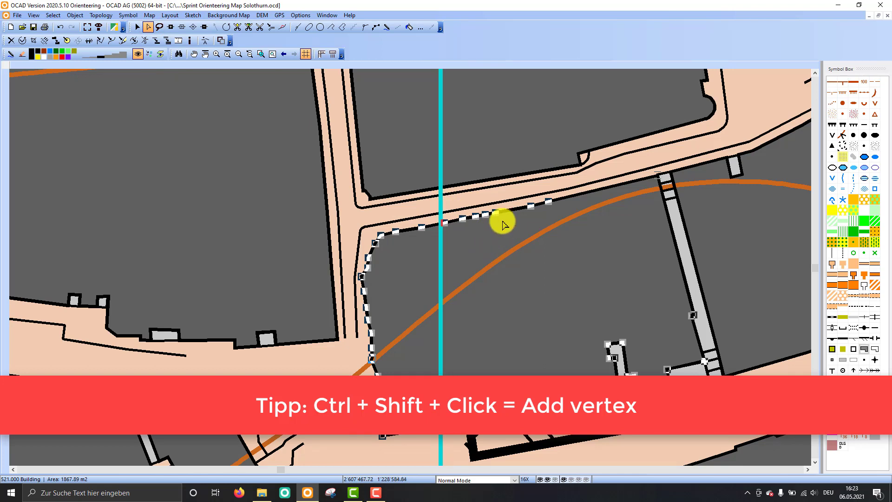
ctrl+shift+click(513, 211)
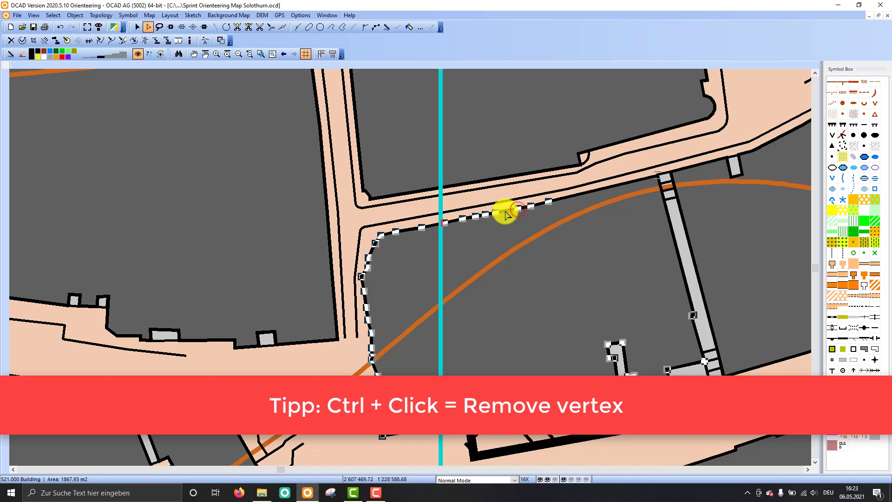
ctrl+click(483, 215)
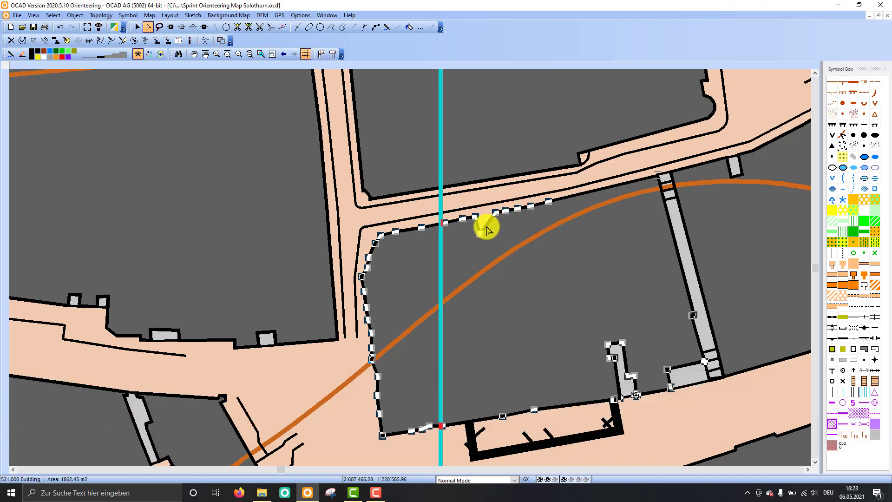
drag(484, 225, 521, 227)
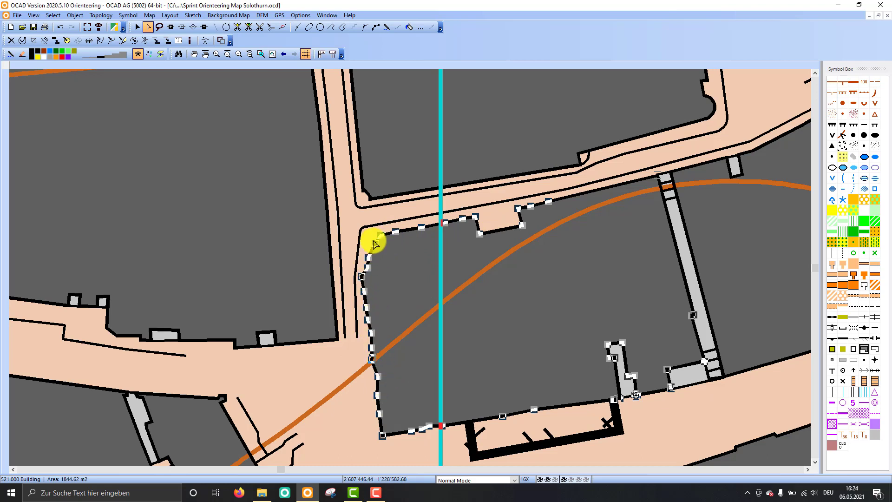
Step: Reshape the building's western outline with straight-line segments down to its lower-left corner
click(283, 28)
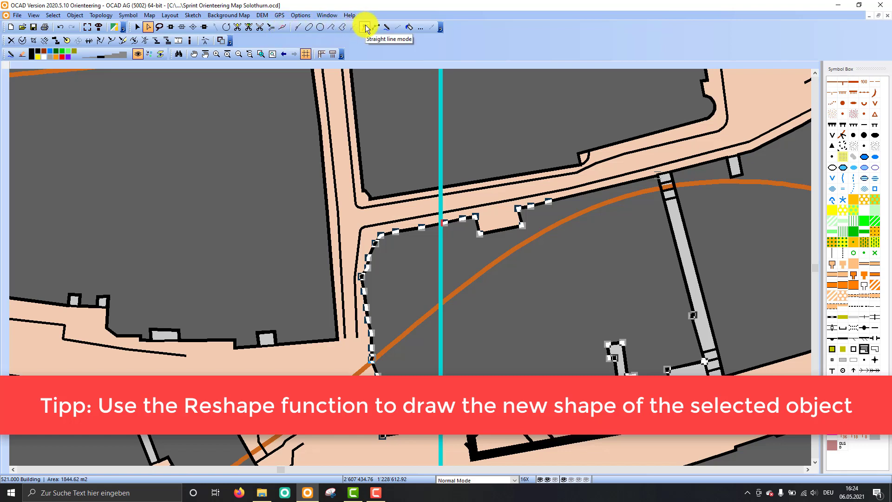
click(366, 28)
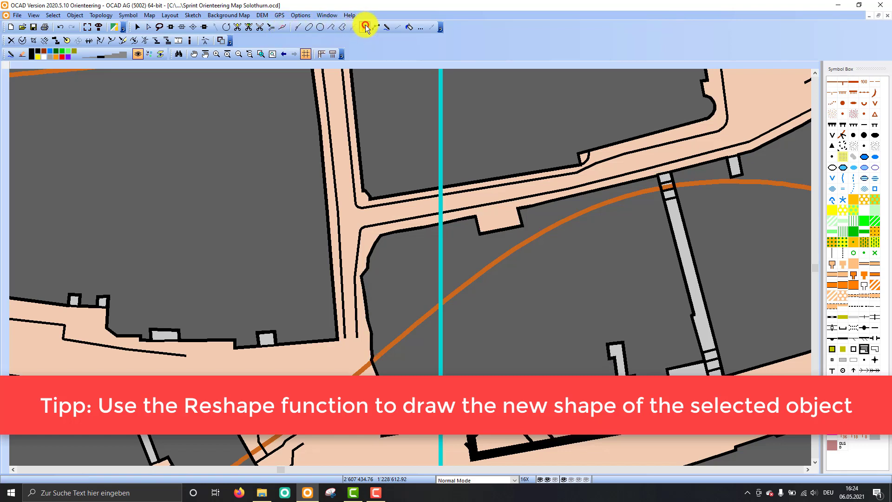
click(282, 28)
click(434, 223)
click(379, 233)
click(361, 275)
click(371, 358)
click(382, 434)
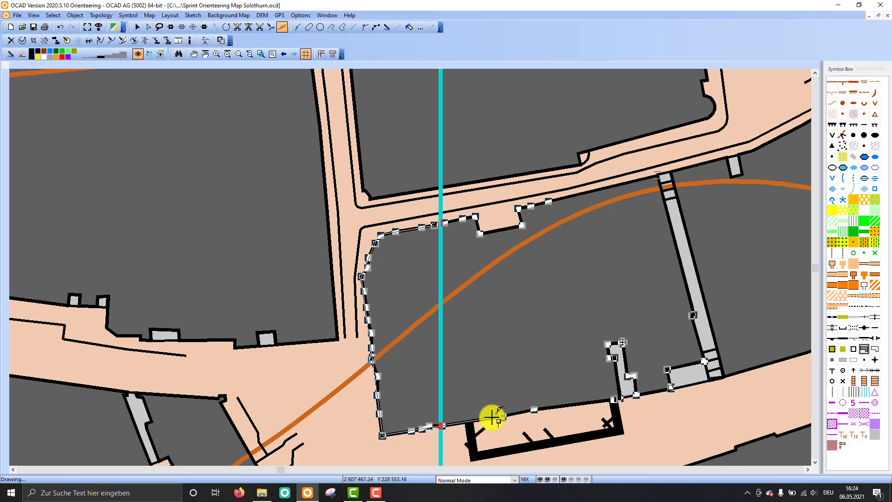
click(492, 418)
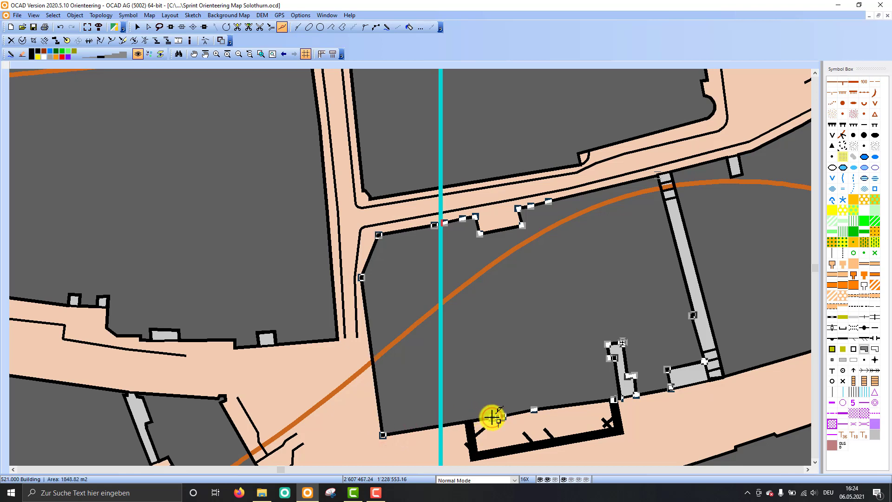
Step: Move the building's left corner vertex and shift its left edge segment into place
right_click(413, 266)
click(414, 265)
right_click(413, 266)
click(406, 255)
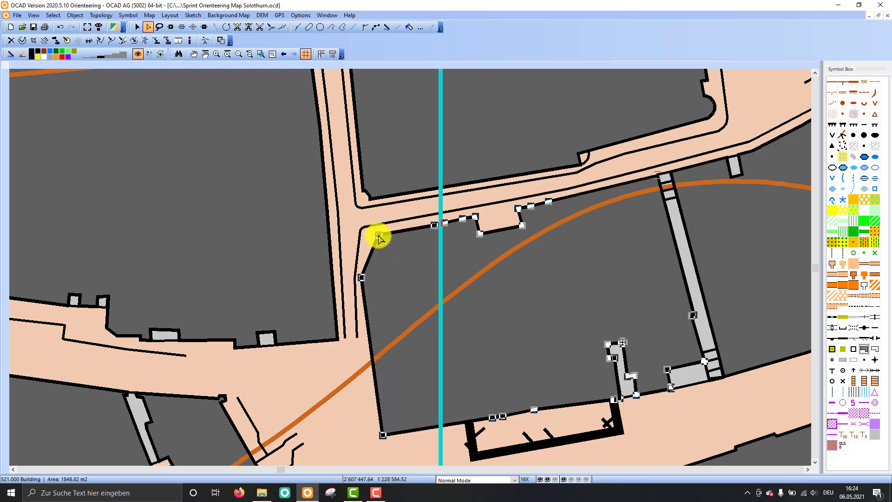
drag(378, 235, 379, 255)
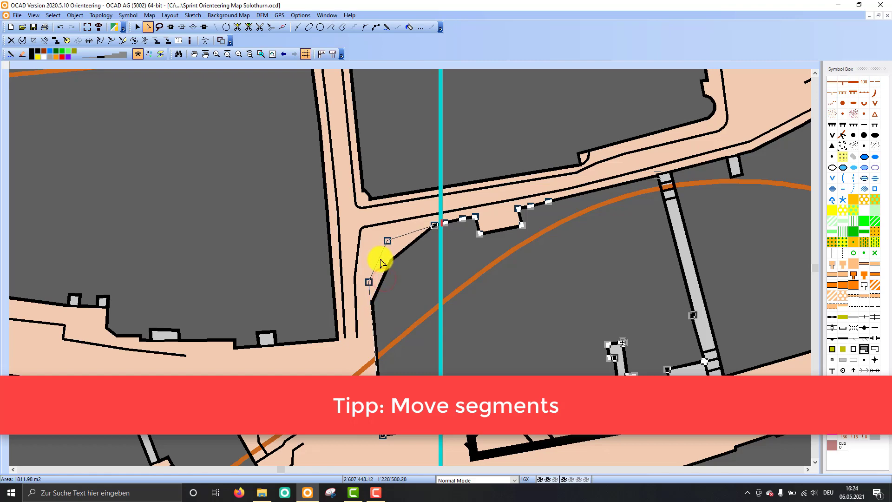
click(373, 314)
mouse_move(373, 315)
mouse_down()
mouse_move(383, 314)
mouse_move(374, 313)
mouse_up()
scroll(424, 299, down, 3)
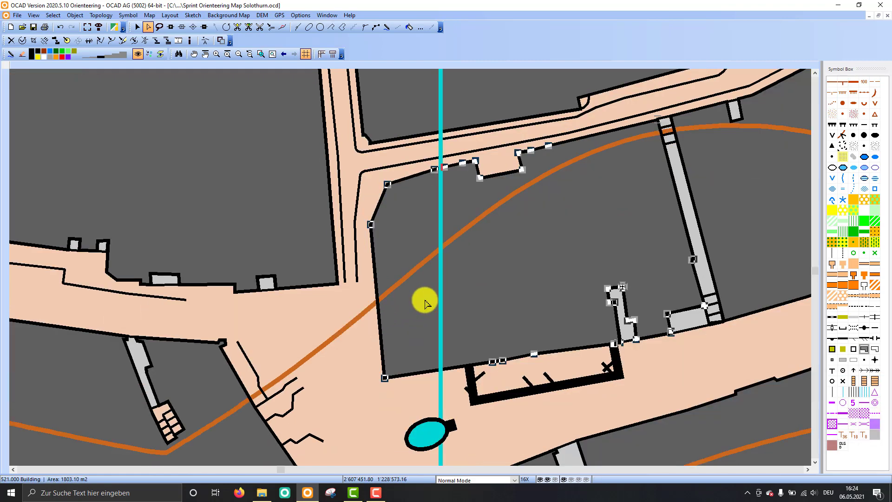
Step: Make the impassable fence's lower-left vertex a corner vertex, then a dash vertex
click(476, 341)
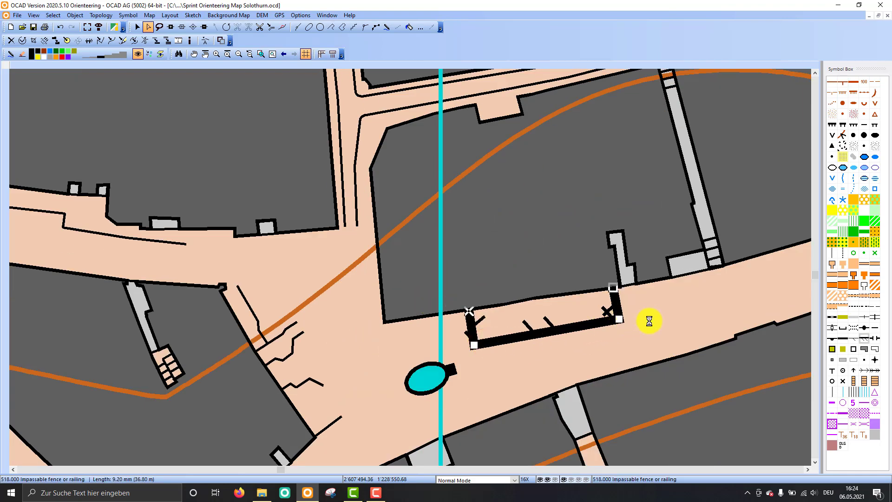
scroll(648, 320, up, 1)
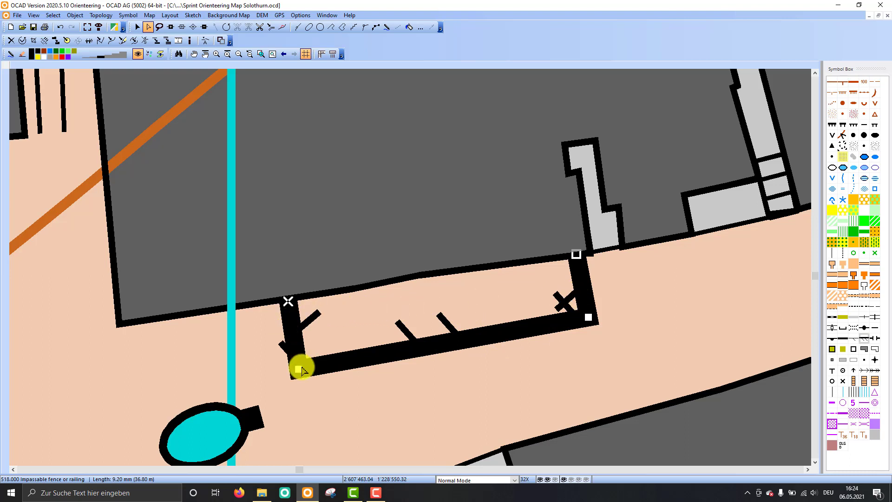
click(182, 27)
click(298, 370)
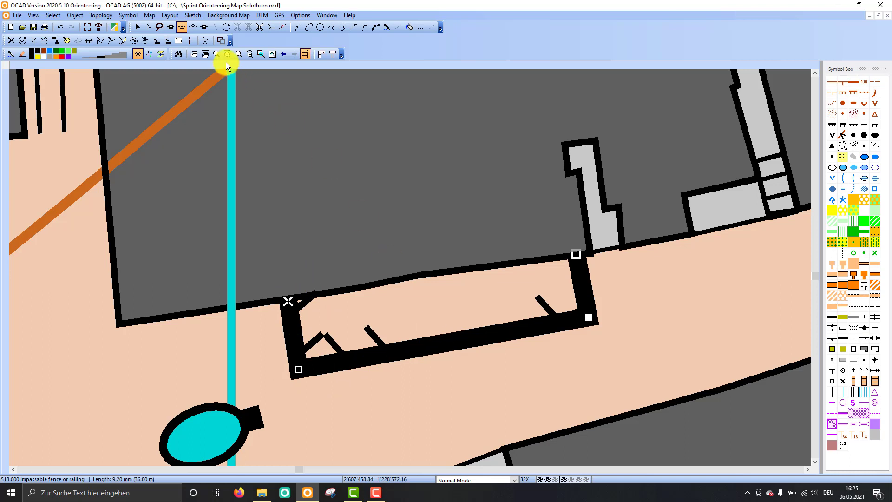
click(193, 26)
click(298, 369)
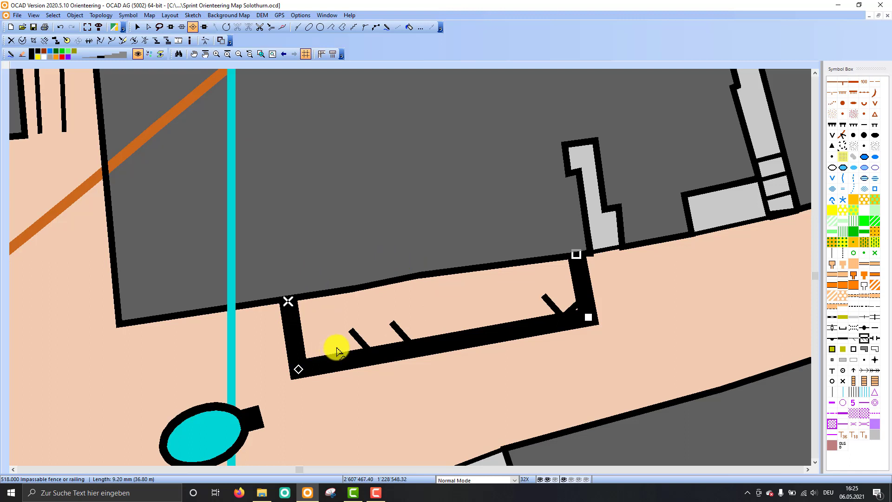
click(149, 27)
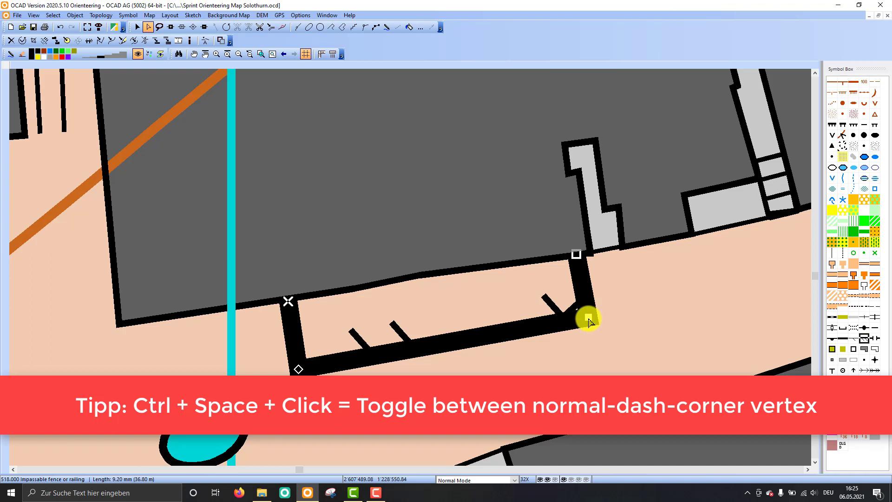
Step: Cycle the fence's lower-right vertex type until it becomes a corner vertex
ctrl+click(588, 319)
ctrl+click(588, 319)
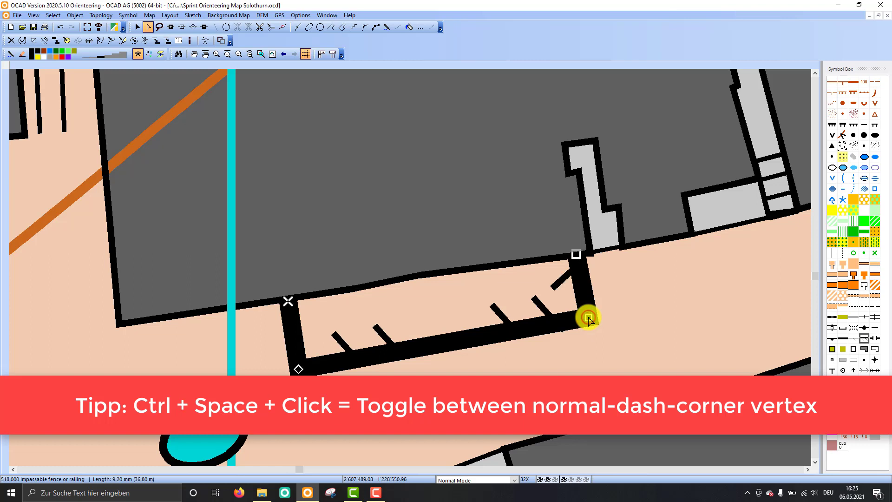
ctrl+click(588, 319)
ctrl+click(588, 320)
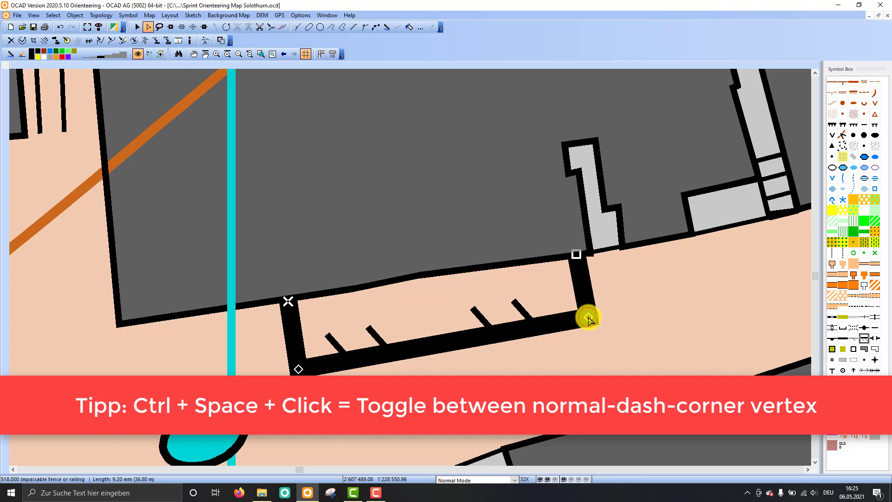
ctrl+click(588, 320)
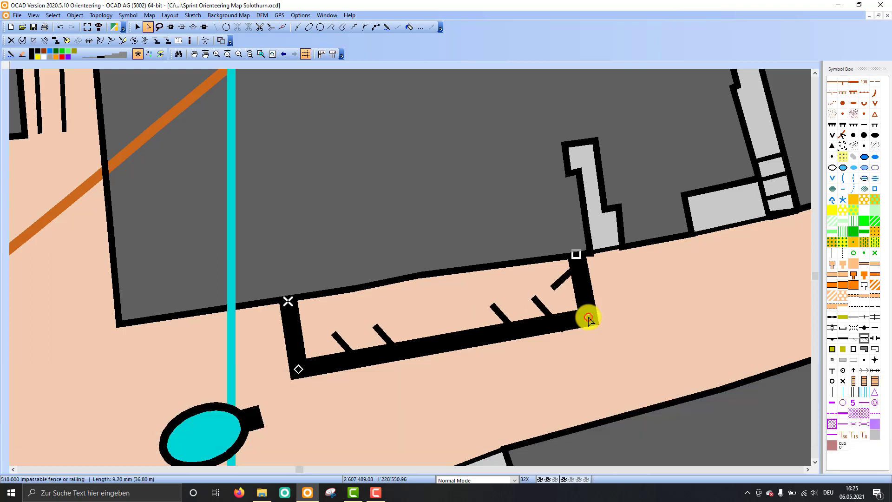
ctrl+click(588, 320)
ctrl+click(588, 320)
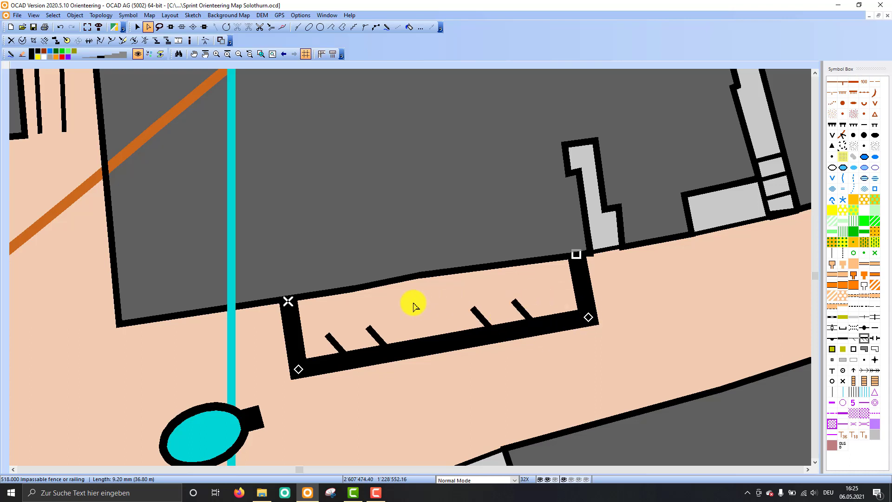
Step: Draw a new curved dashed footpath in the park ending at the existing track
scroll(379, 303, down, 3)
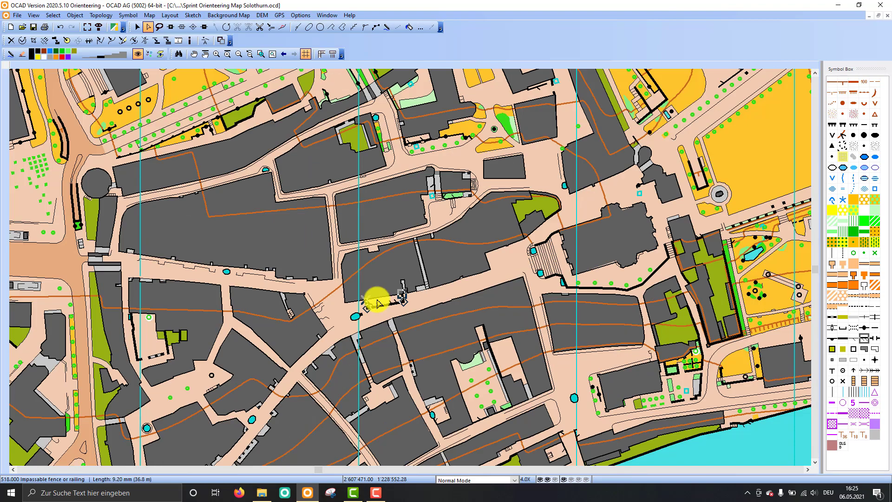
scroll(810, 480, right, 5)
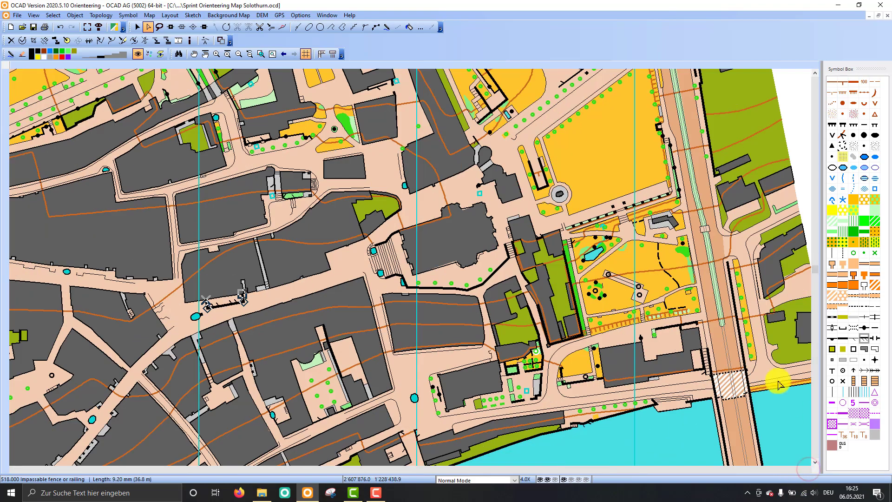
scroll(669, 261, up, 1)
scroll(669, 260, up, 1)
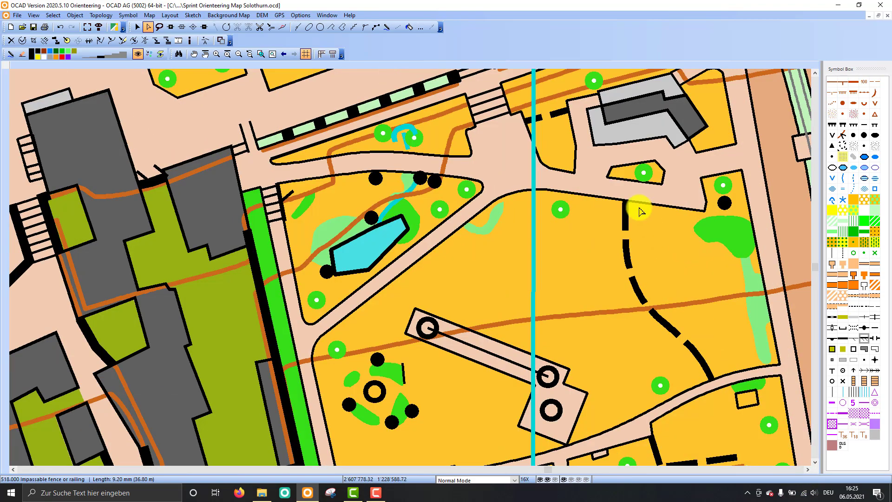
click(625, 222)
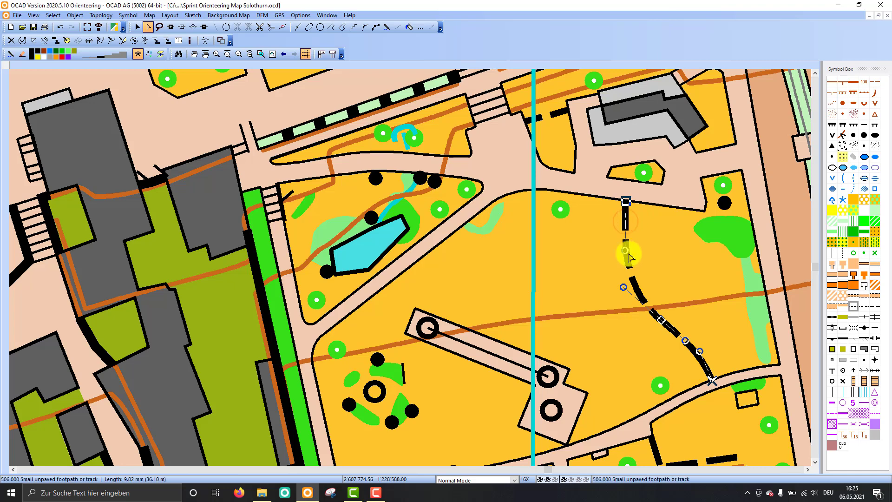
click(297, 27)
drag(452, 236, 485, 257)
drag(538, 281, 572, 279)
drag(625, 265, 634, 261)
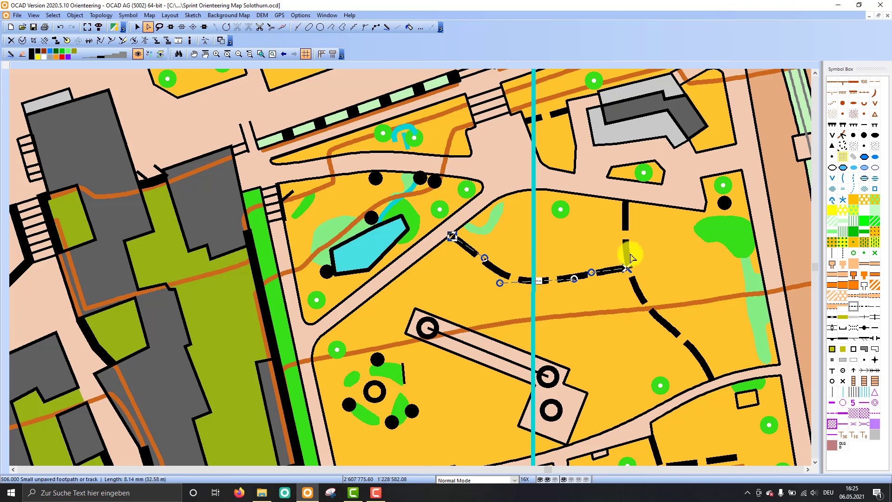
Step: Add vertices on the existing dashed path where the new footpath joins it
click(630, 271)
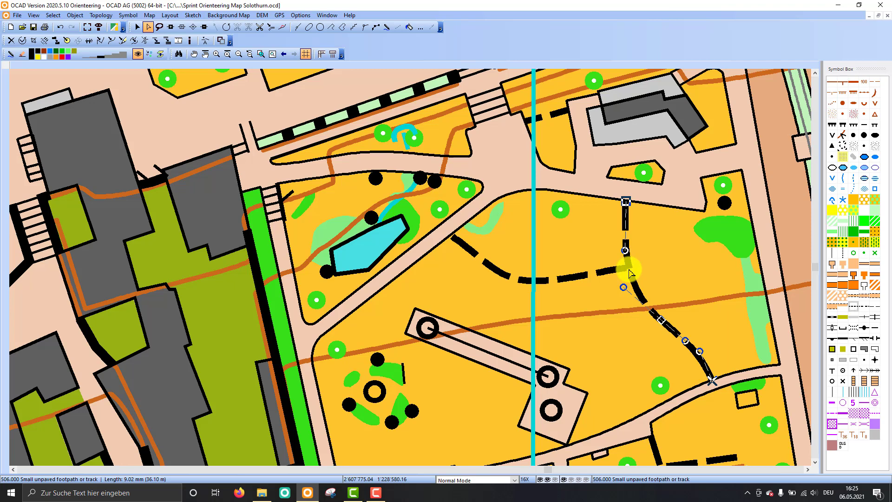
click(629, 272)
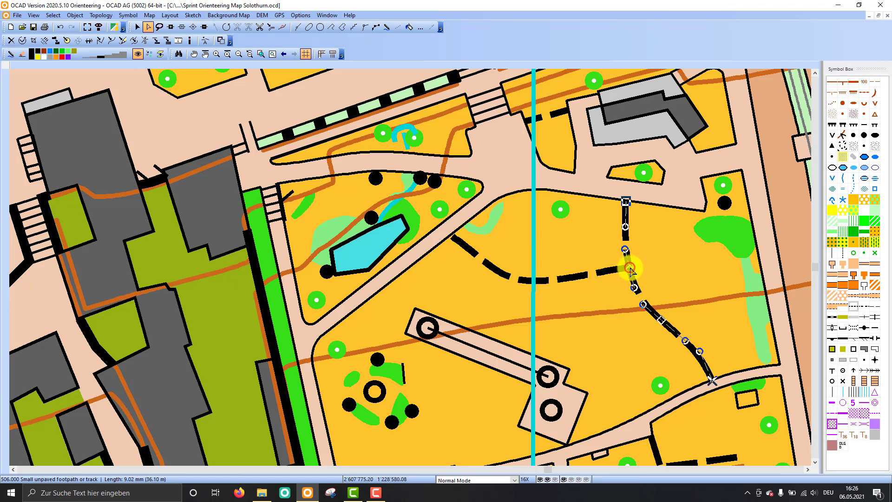
click(630, 271)
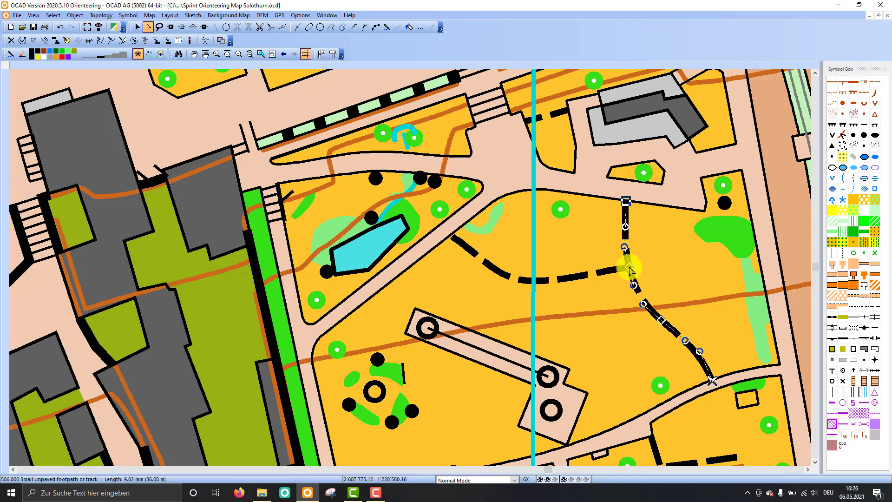
click(672, 253)
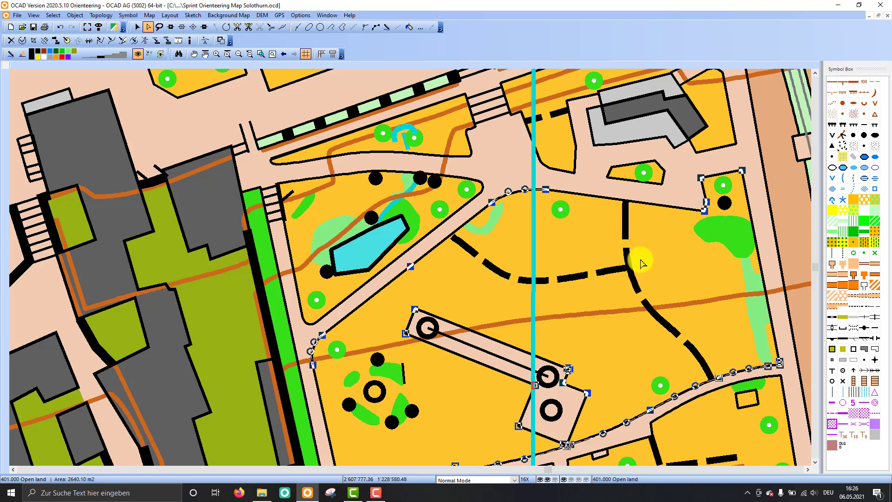
Step: Pan to the intersection and drag the 101.000 contour's vertex down-left to reshape its curve
scroll(696, 290, down, 1)
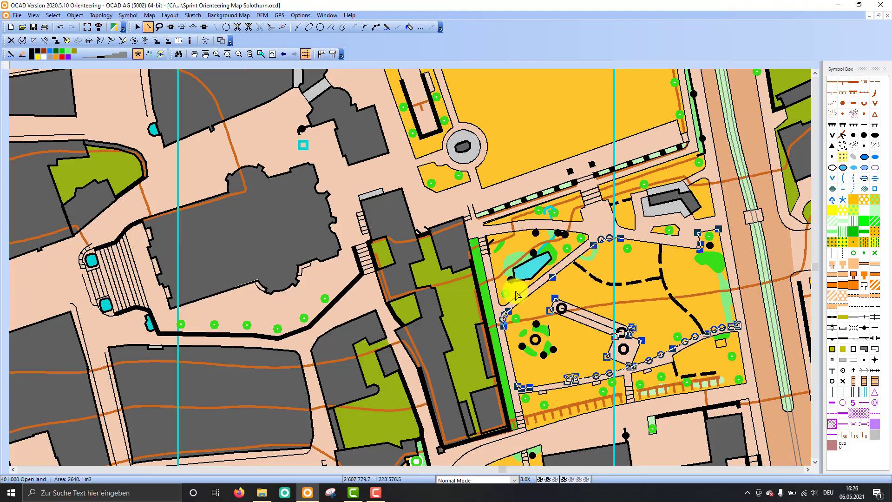
drag(225, 302, 657, 193)
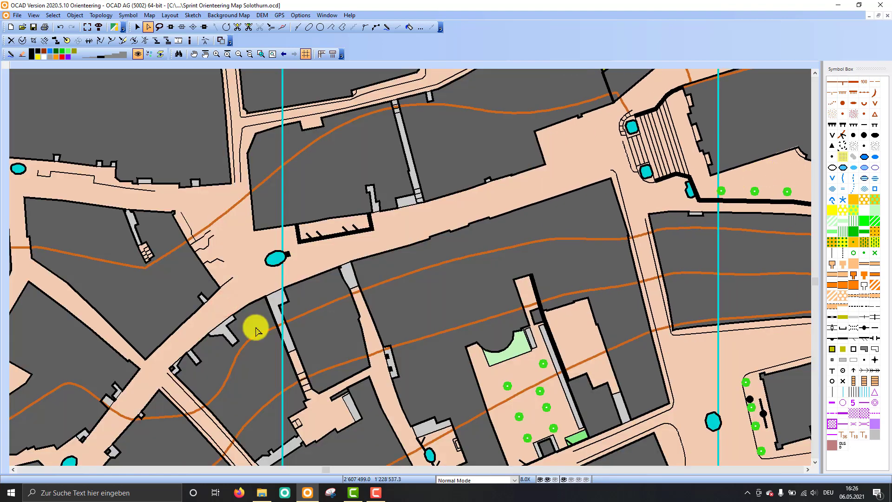
drag(259, 325, 432, 233)
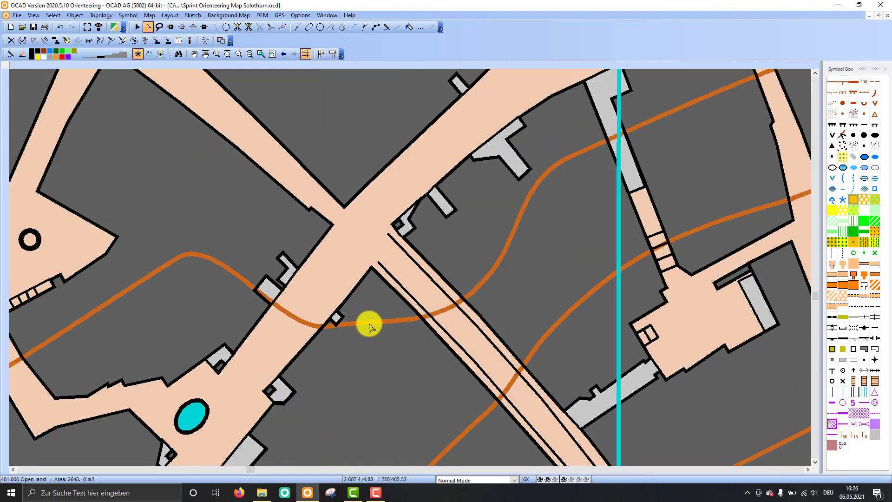
scroll(366, 325, up, 1)
click(444, 311)
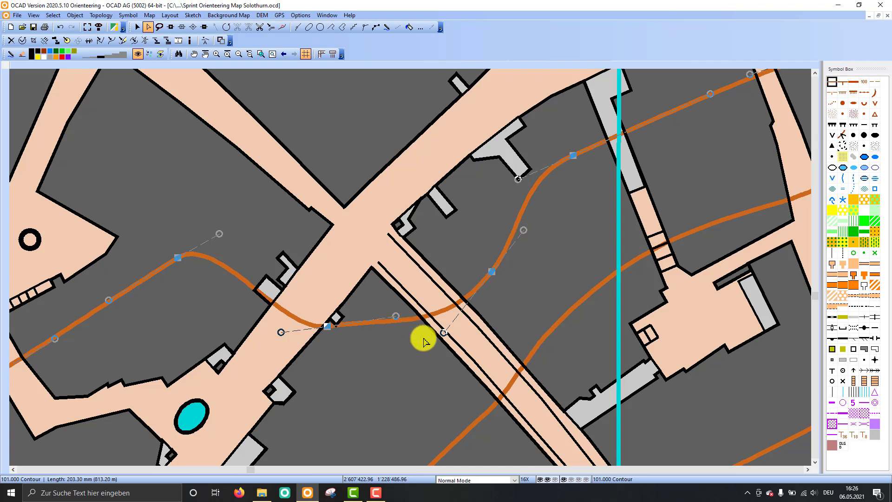
drag(491, 271, 453, 293)
scroll(453, 293, up, 1)
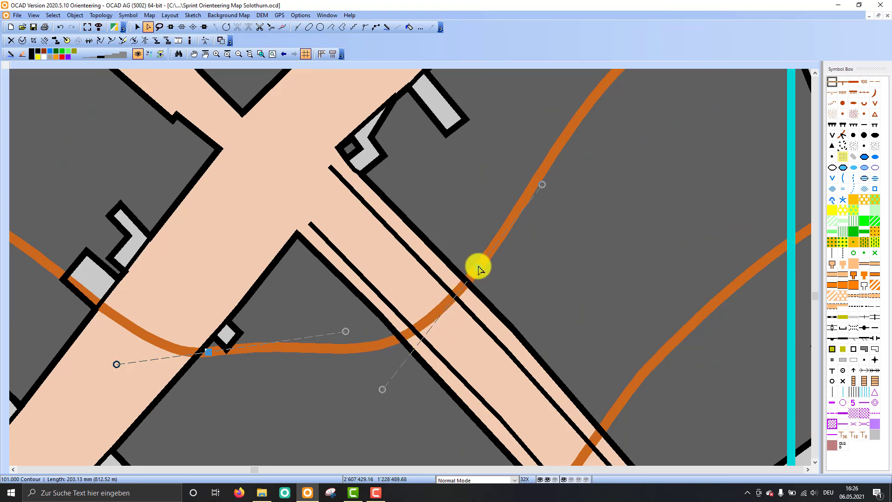
Step: Move contour vertices onto the passage edge and building corner, keeping the crossing segment straight
click(394, 343)
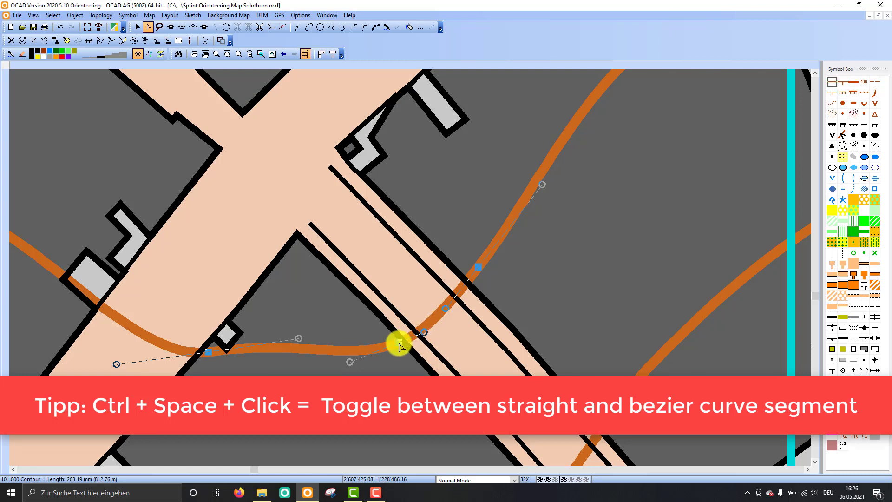
ctrl+click(437, 314)
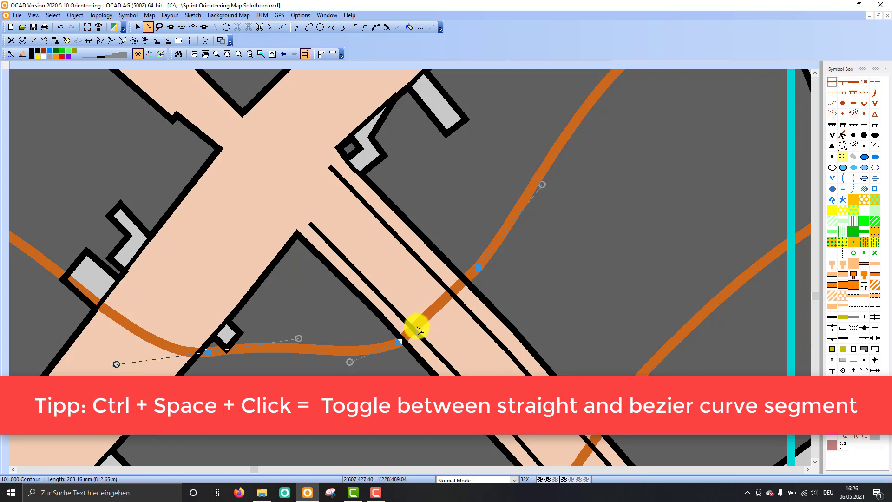
drag(399, 342, 403, 347)
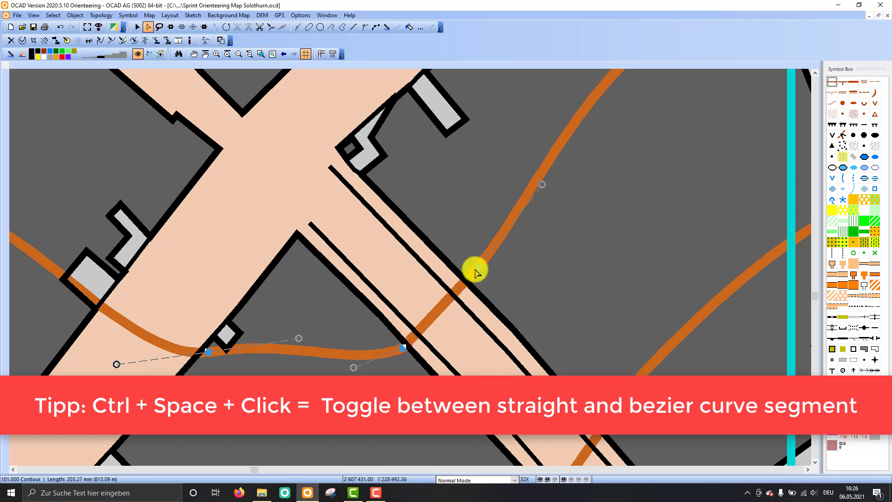
drag(477, 267, 469, 278)
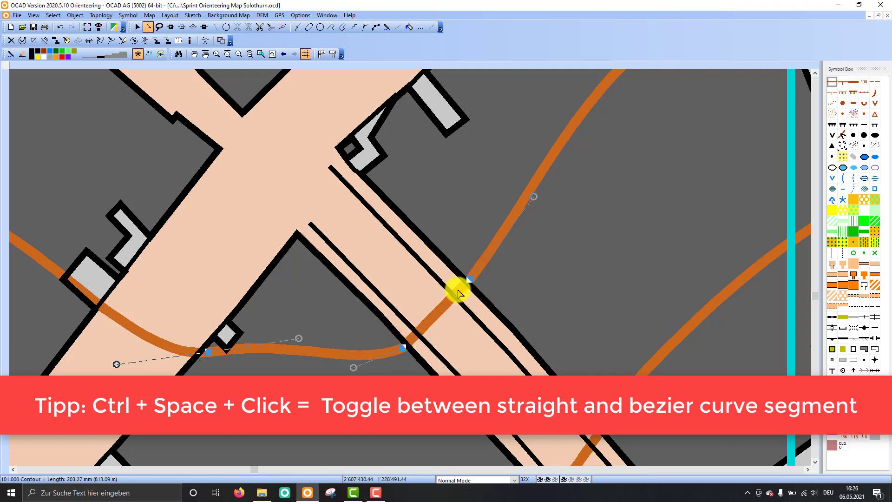
ctrl+click(434, 319)
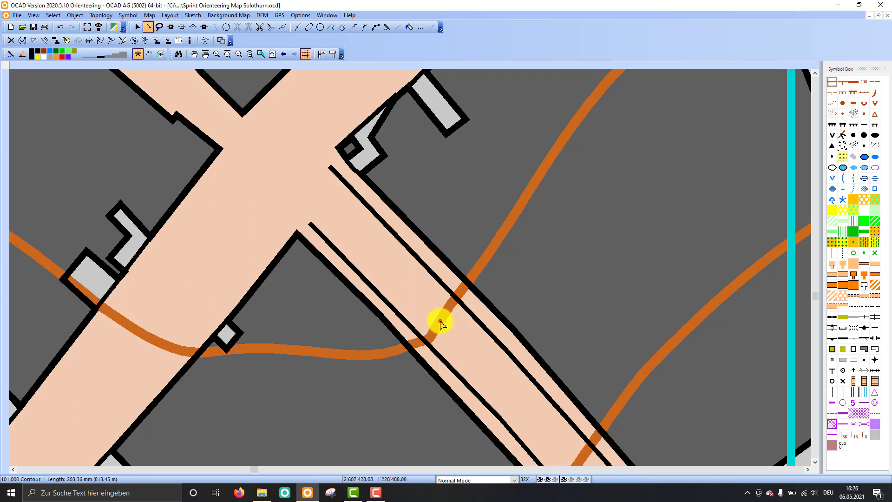
key(ctrl+z)
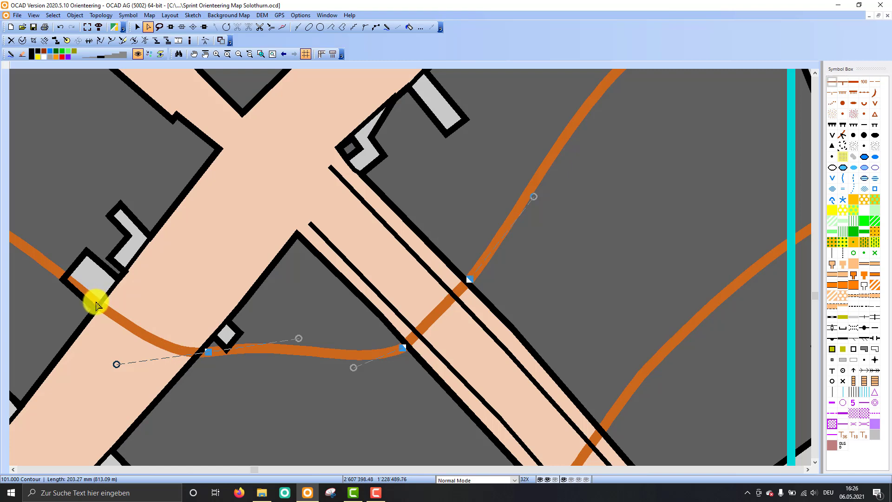
Step: Straighten the contour's western bend across the wide street, placing vertices on both road edges
drag(88, 307, 80, 321)
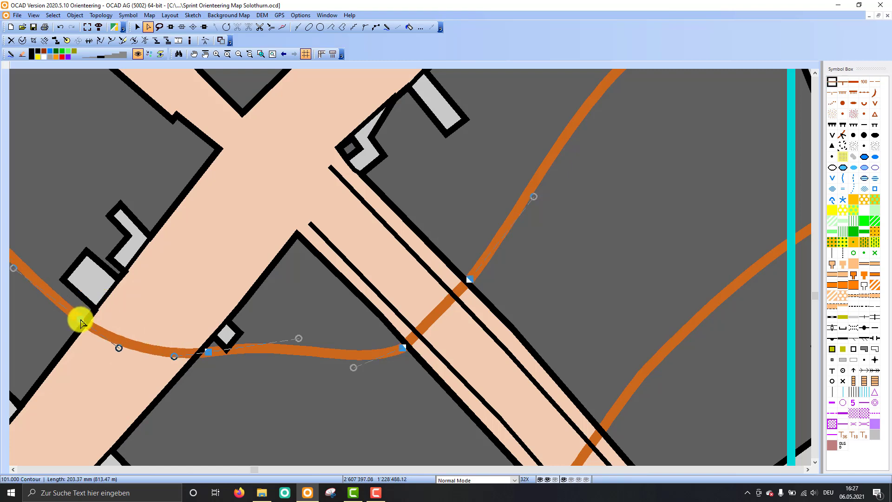
ctrl+click(153, 349)
drag(209, 352, 168, 393)
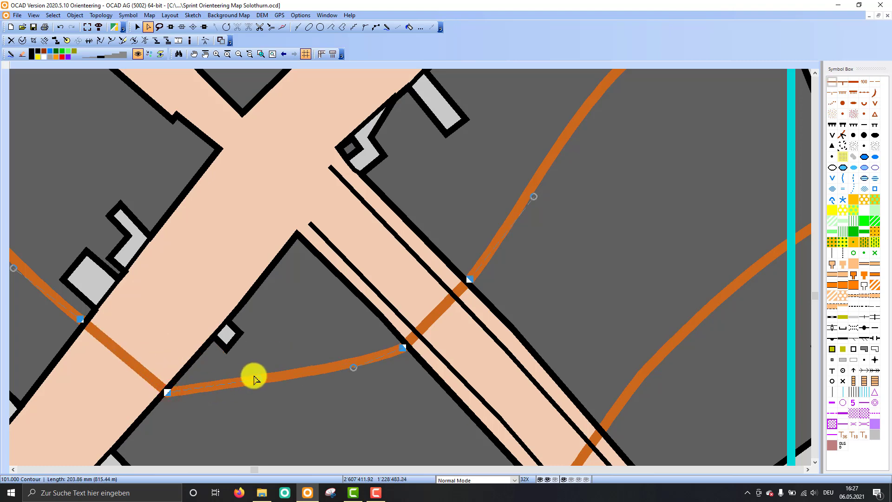
scroll(260, 392, down, 1)
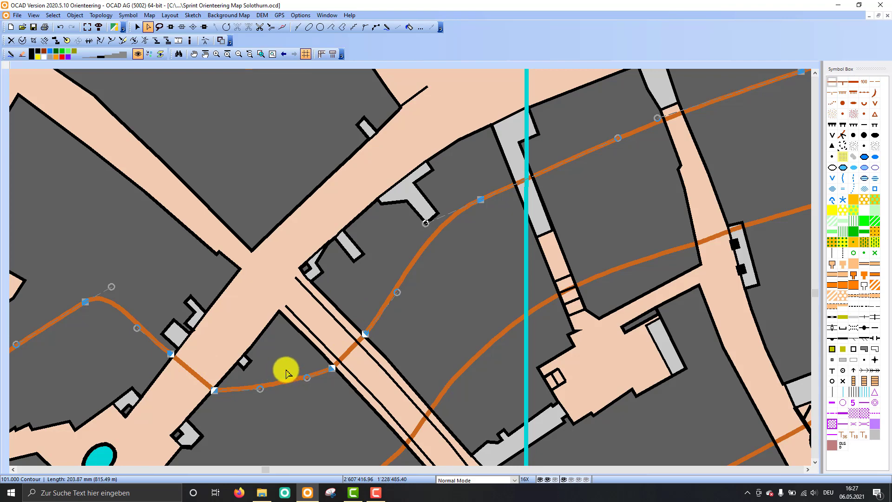
Step: Select the lower contour and Ctrl+drag a virtual gap across the stairway with Cut Object
scroll(643, 298, up, 1)
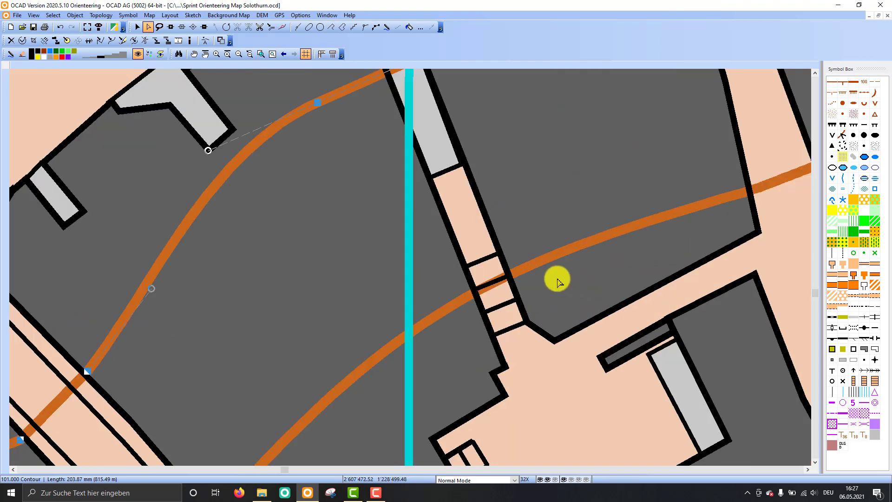
click(541, 263)
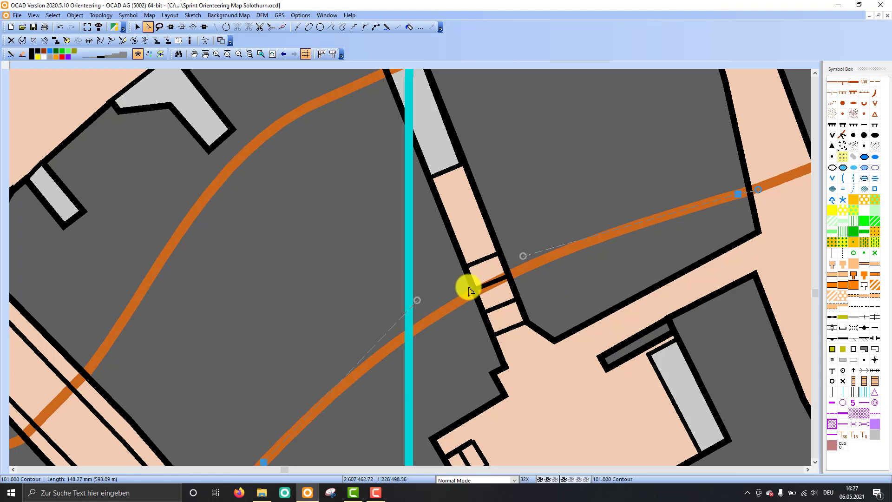
scroll(477, 292, down, 1)
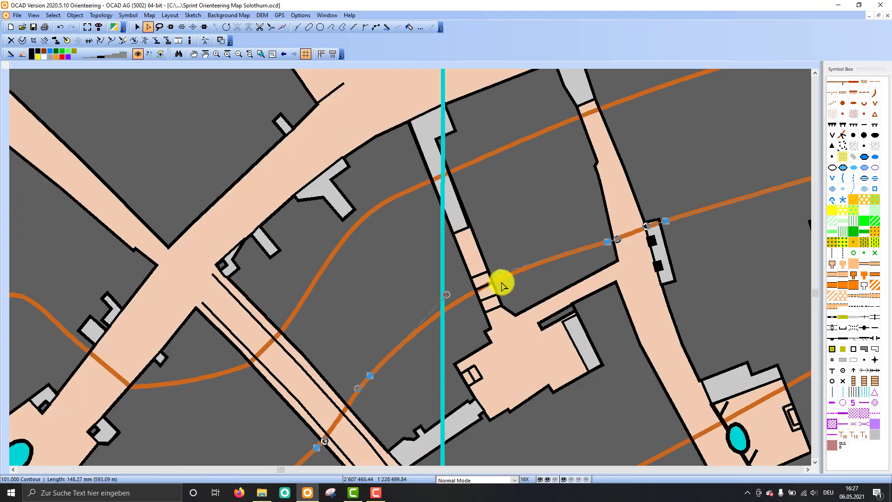
scroll(499, 284, up, 1)
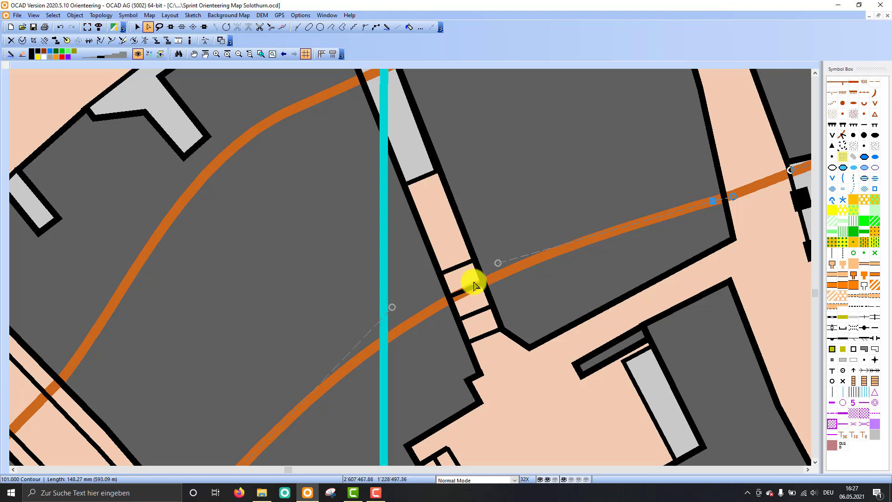
click(259, 28)
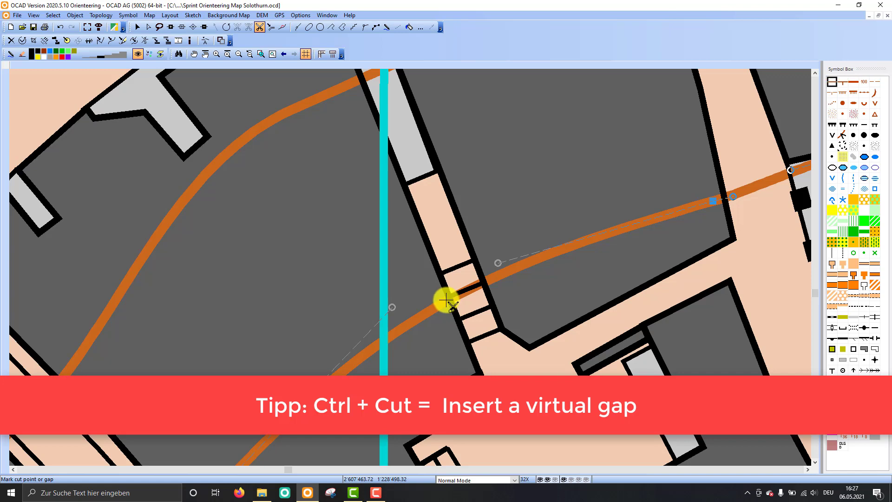
drag(444, 303, 489, 278)
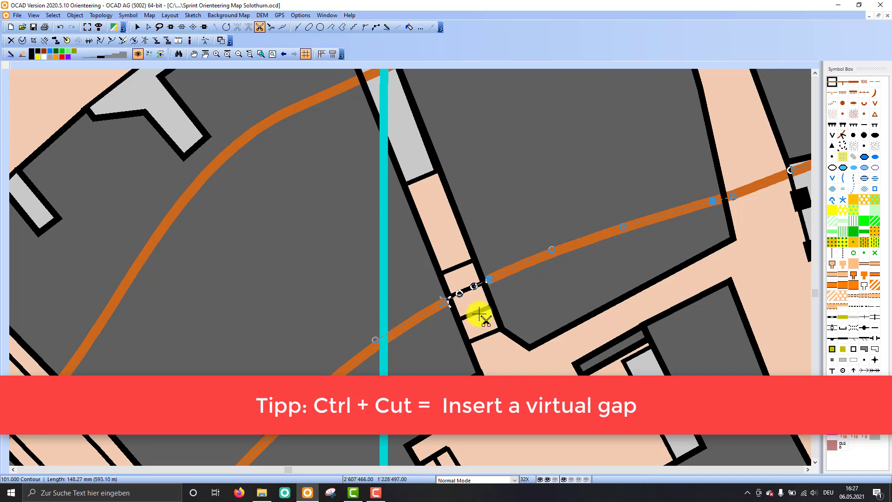
Step: Return to Edit Object mode and select the narrow paved passage beside the stairway
right_click(484, 313)
click(488, 320)
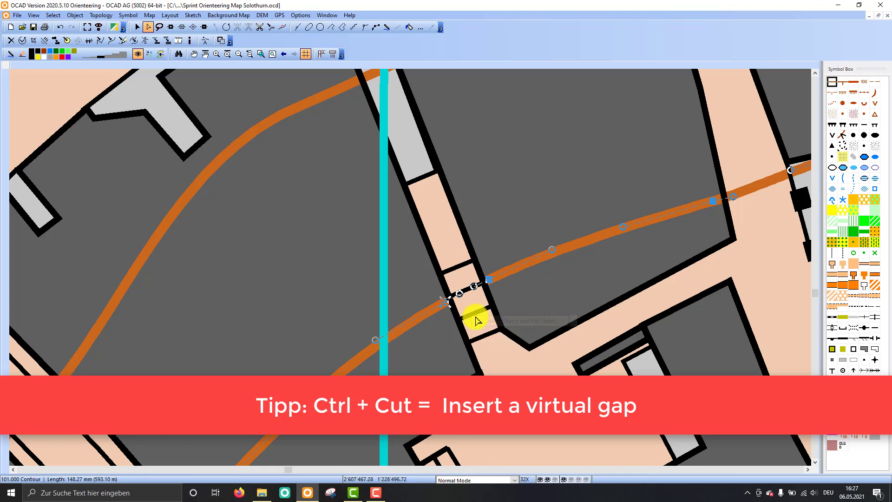
scroll(479, 316, down, 1)
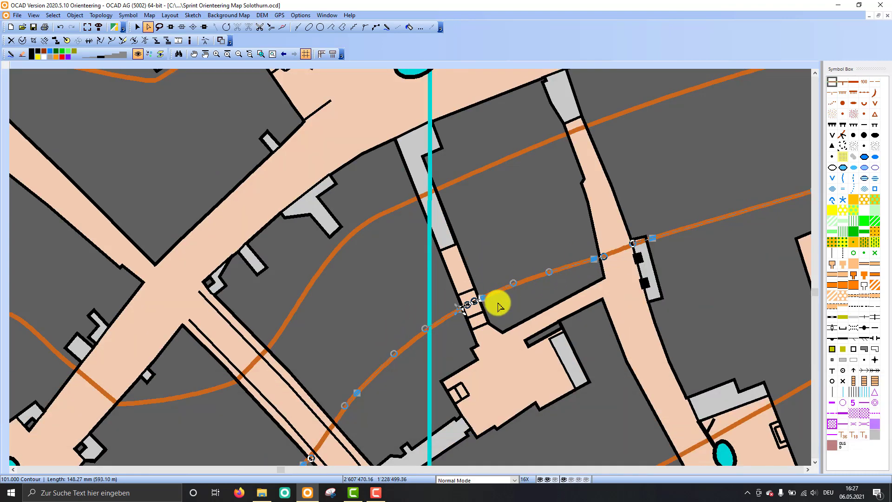
scroll(485, 304, up, 1)
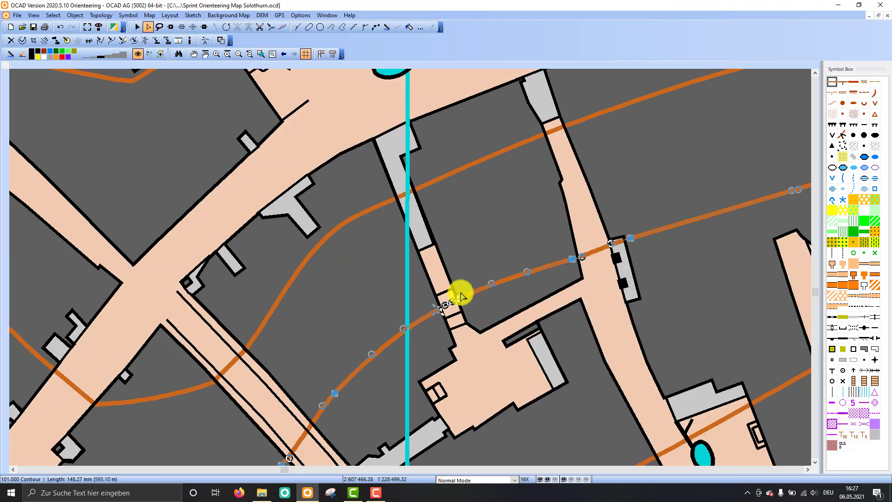
scroll(454, 305, down, 1)
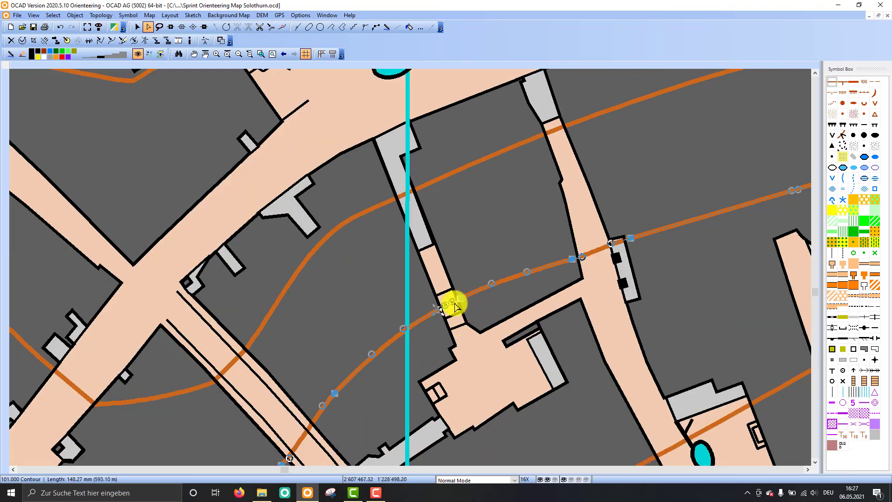
click(432, 311)
Step: Cut the contour passing the northern stairway at the stairway edge
scroll(418, 325, down, 1)
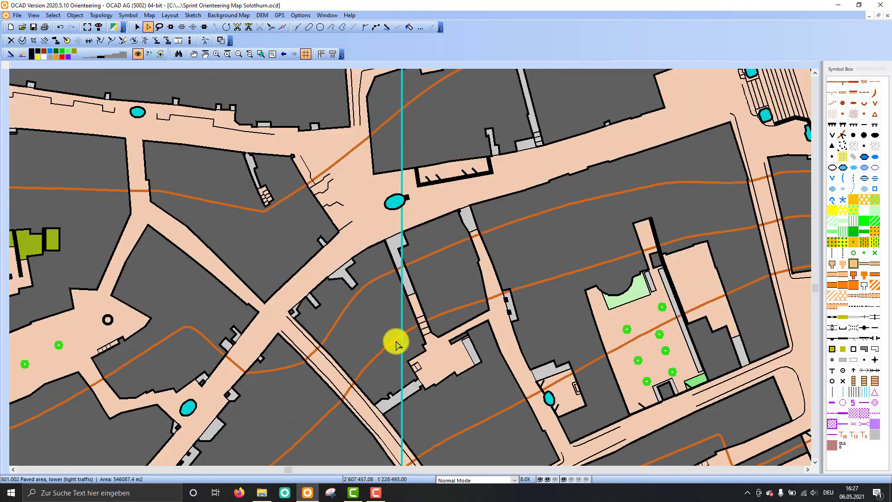
key(Up)
key(Up)
key(Up)
scroll(517, 213, up, 3)
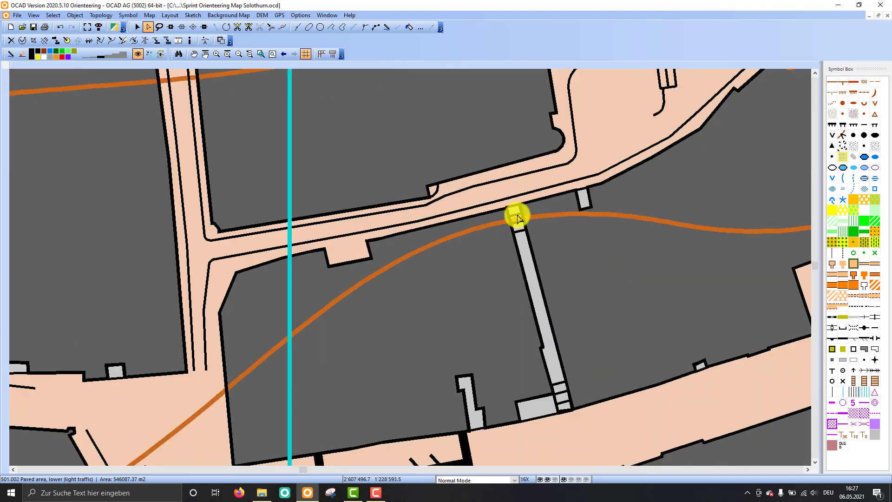
click(544, 221)
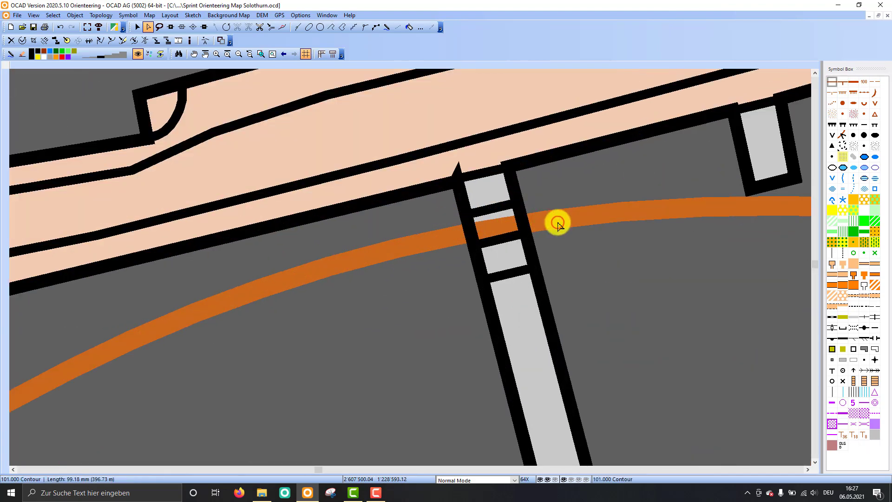
scroll(553, 220, down, 1)
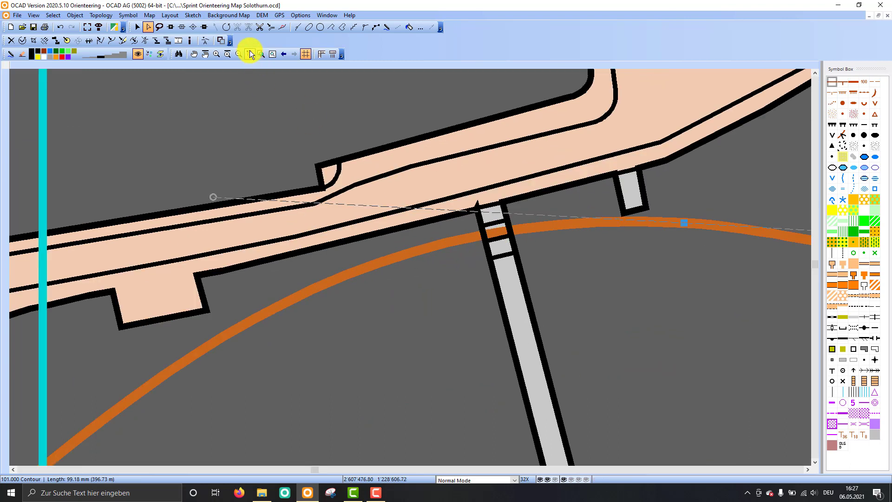
click(259, 28)
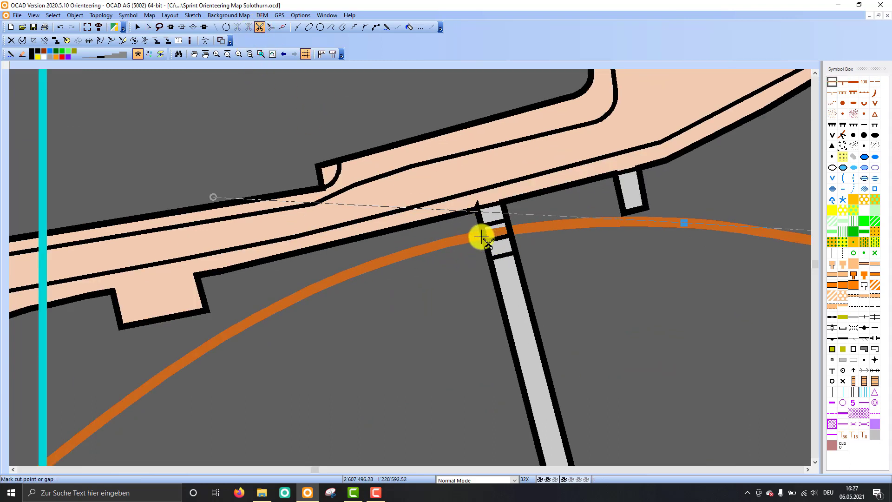
click(514, 229)
Step: Return to Edit Object mode and select the short 20.87 mm contour piece beyond the cut
right_click(525, 242)
click(571, 260)
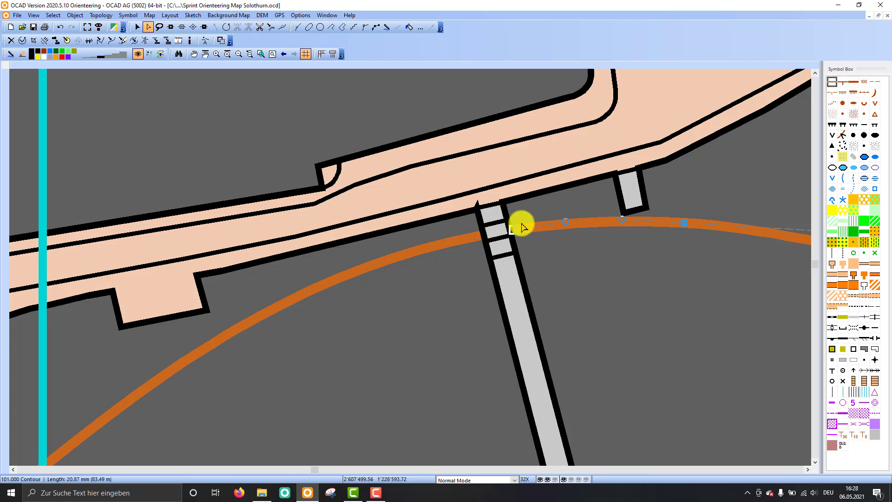
scroll(518, 225, down, 1)
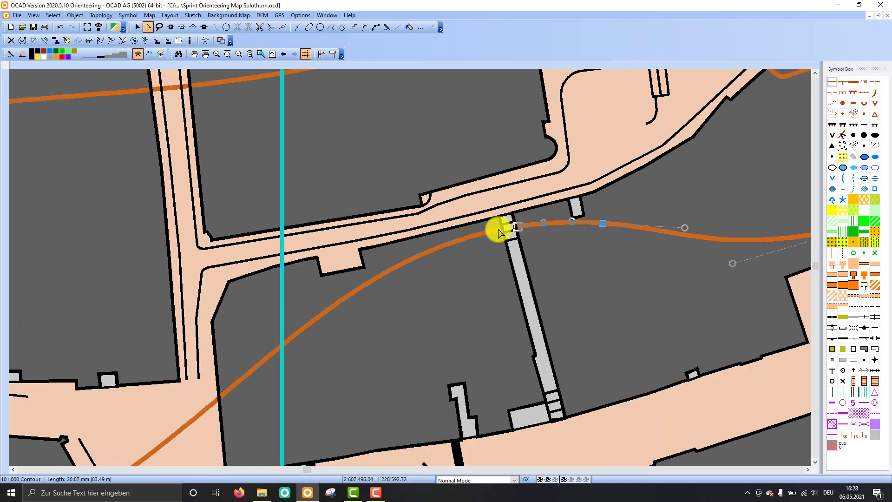
click(530, 225)
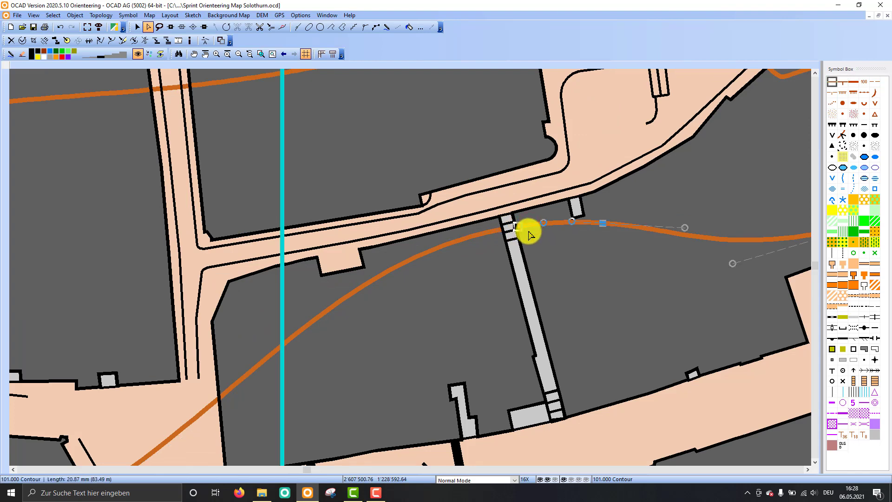
scroll(530, 233, down, 1)
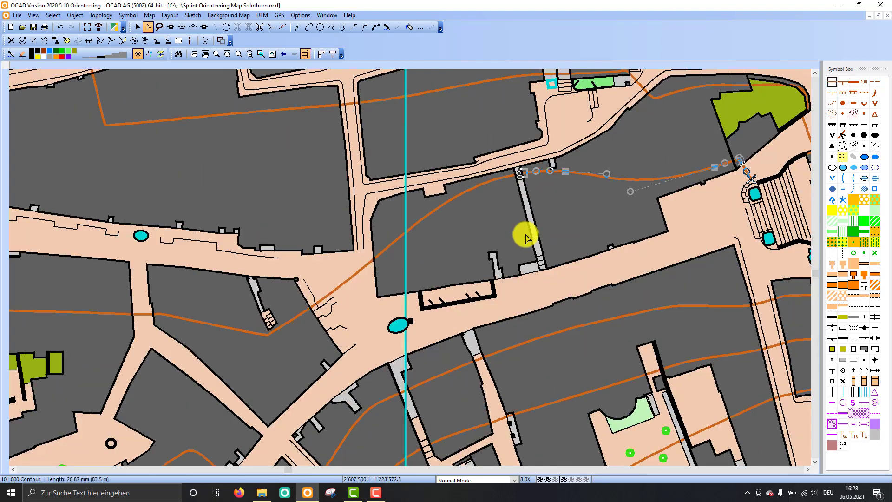